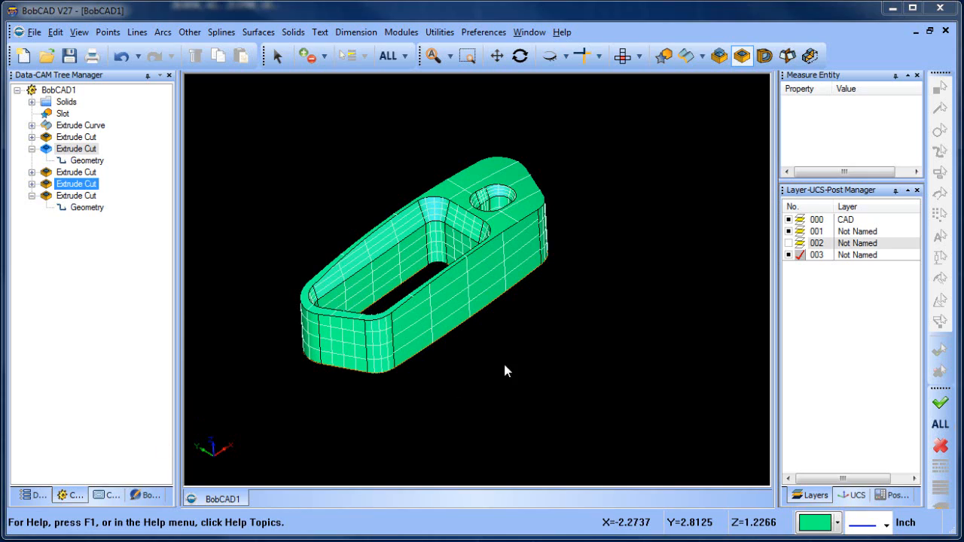
# Create a new milling job for the BC_3x_Mill machine with rectangular stock around the part
pyautogui.moveTo(561, 328)
pyautogui.mouseDown()
pyautogui.moveTo(622, 349)
pyautogui.moveTo(585, 359)
pyautogui.moveTo(590, 378)
pyautogui.moveTo(584, 314)
pyautogui.moveTo(631, 295)
pyautogui.moveTo(665, 294)
pyautogui.moveTo(595, 297)
pyautogui.moveTo(559, 322)
pyautogui.mouseUp()
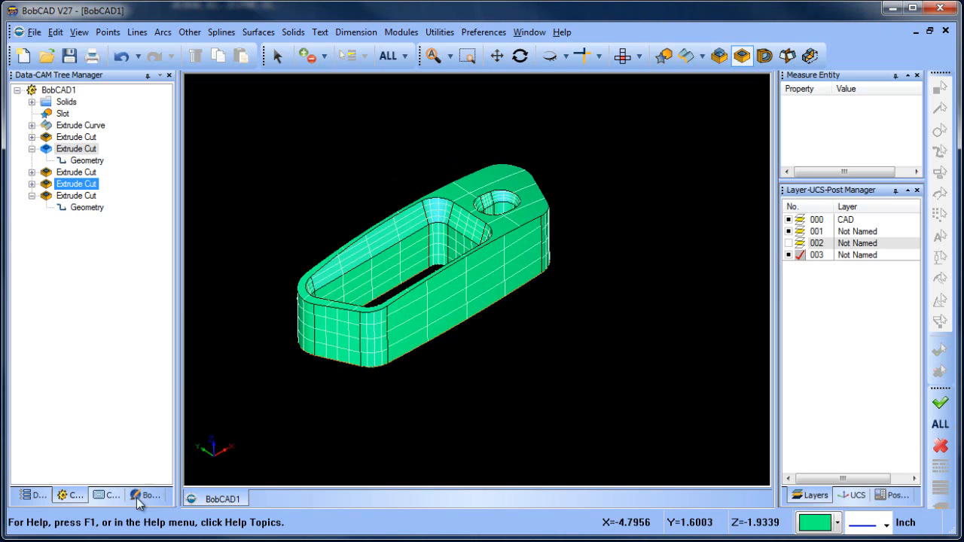
pyautogui.click(108, 495)
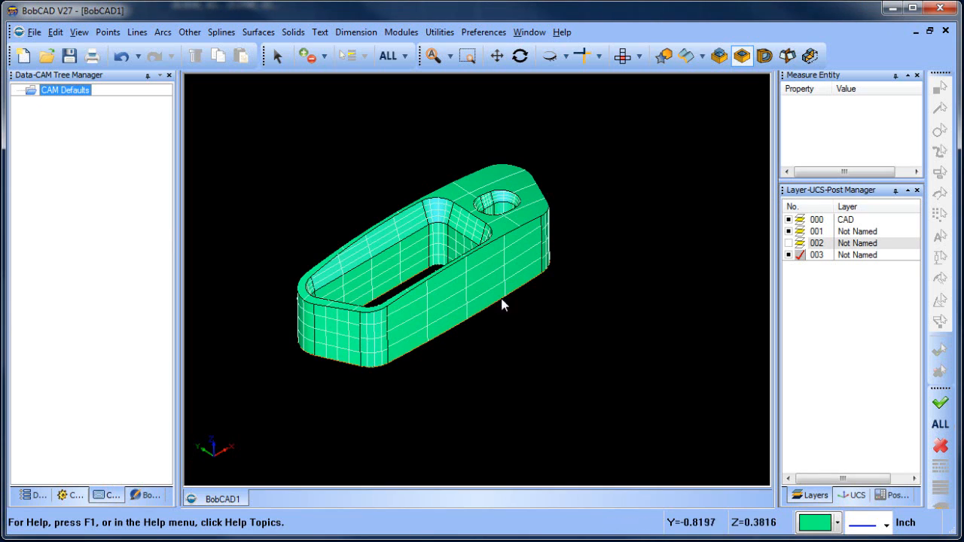
pyautogui.moveTo(502, 304); pyautogui.dragTo(563, 355, button='middle')
pyautogui.rightClick(67, 97)
pyautogui.click(91, 101)
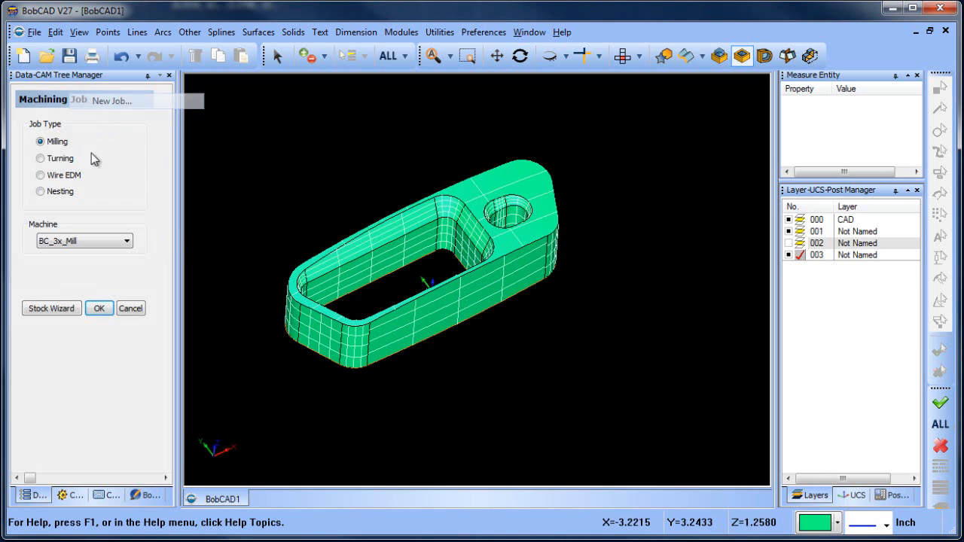
pyautogui.click(96, 308)
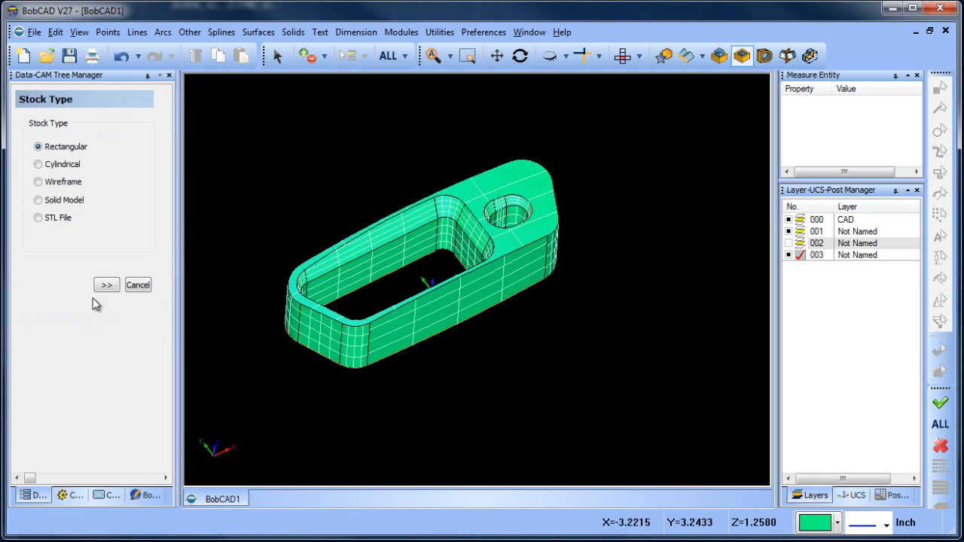
pyautogui.click(105, 284)
pyautogui.moveTo(518, 368); pyautogui.dragTo(518, 333, button='middle')
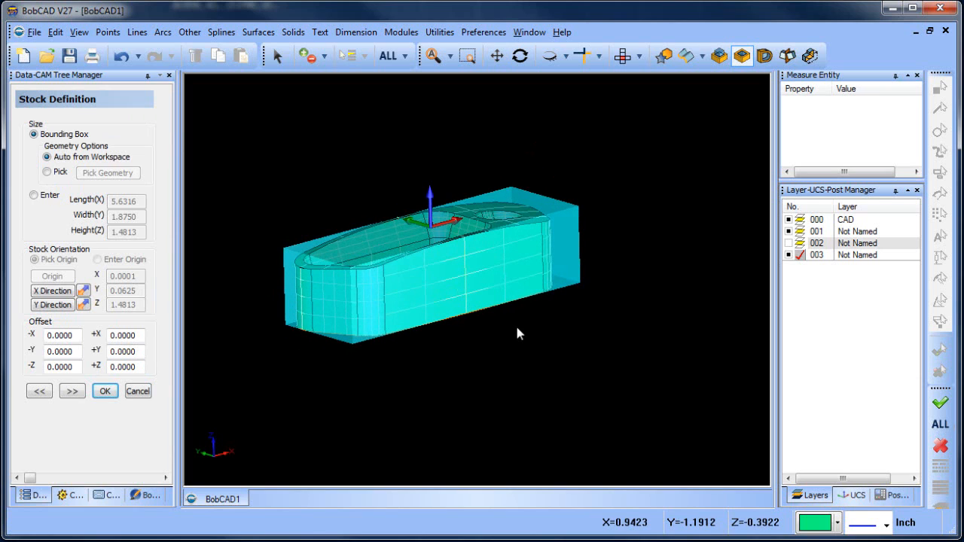
# Set the -X and +X stock offsets to 0.125
pyautogui.doubleClick(76, 336)
pyautogui.write('.125')
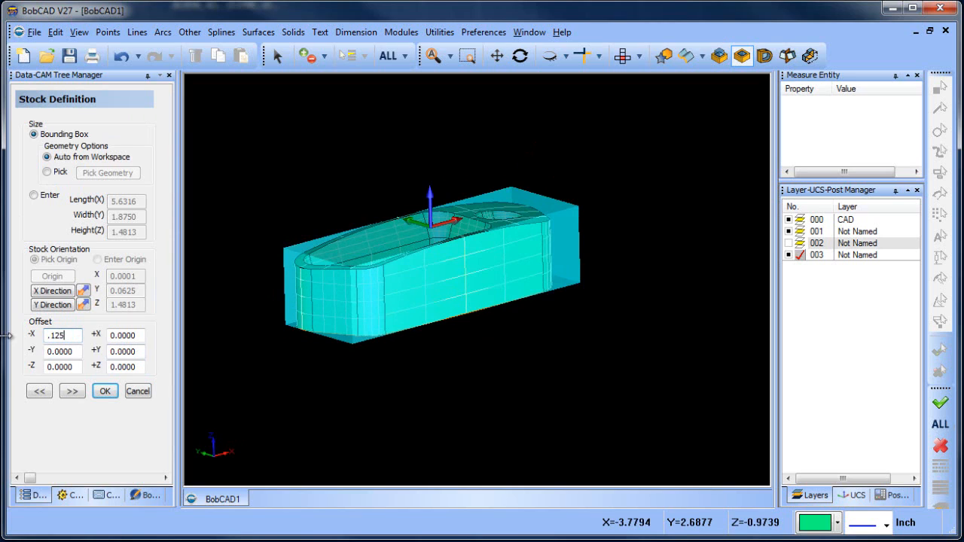
pyautogui.doubleClick(134, 336)
# Set the -Y and +Y stock offsets to 0.125
pyautogui.write('.125')
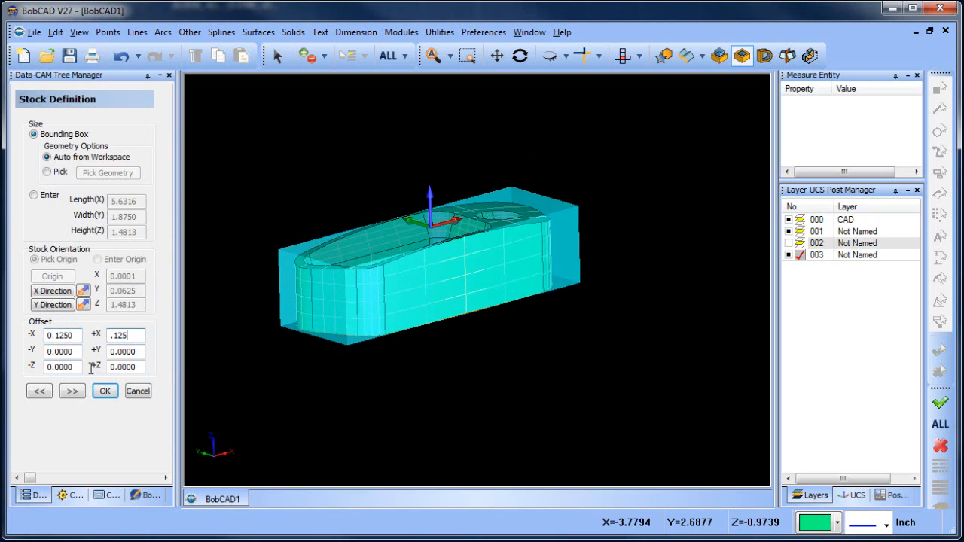
pyautogui.doubleClick(78, 352)
pyautogui.write('1.')
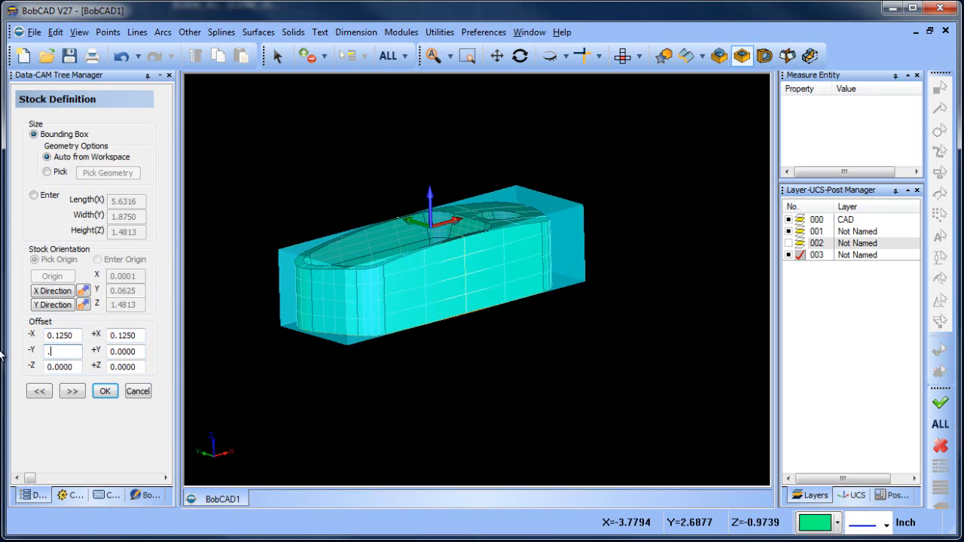
pyautogui.write('125')
pyautogui.moveTo(141, 352); pyautogui.dragTo(75, 353)
pyautogui.write('.')
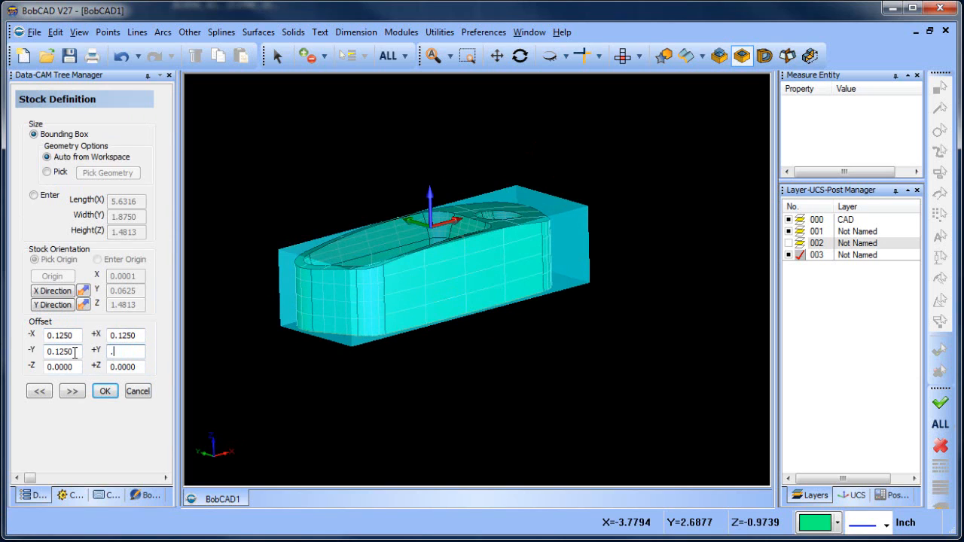
pyautogui.click(82, 366)
pyautogui.click(142, 368)
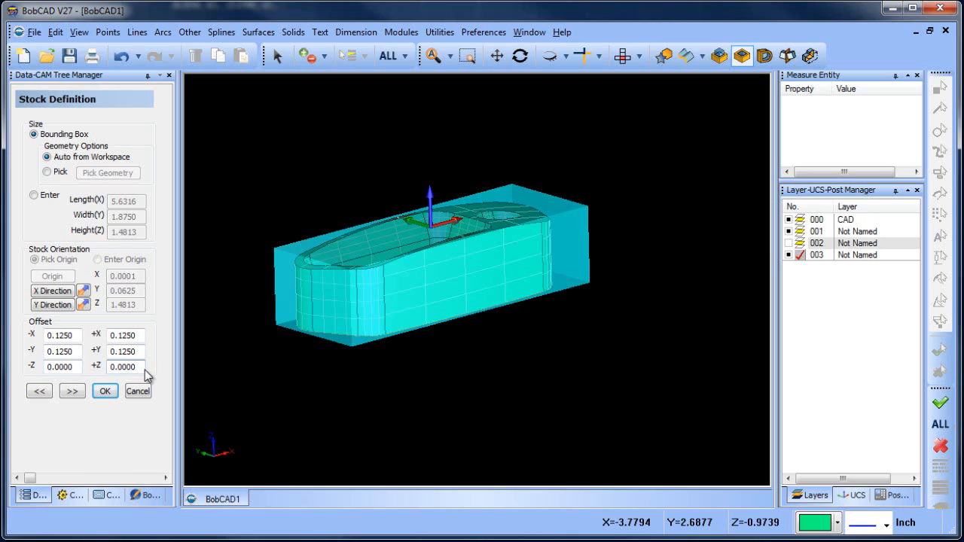
pyautogui.moveTo(143, 367); pyautogui.dragTo(80, 369)
pyautogui.write('.25')
pyautogui.press('Return')
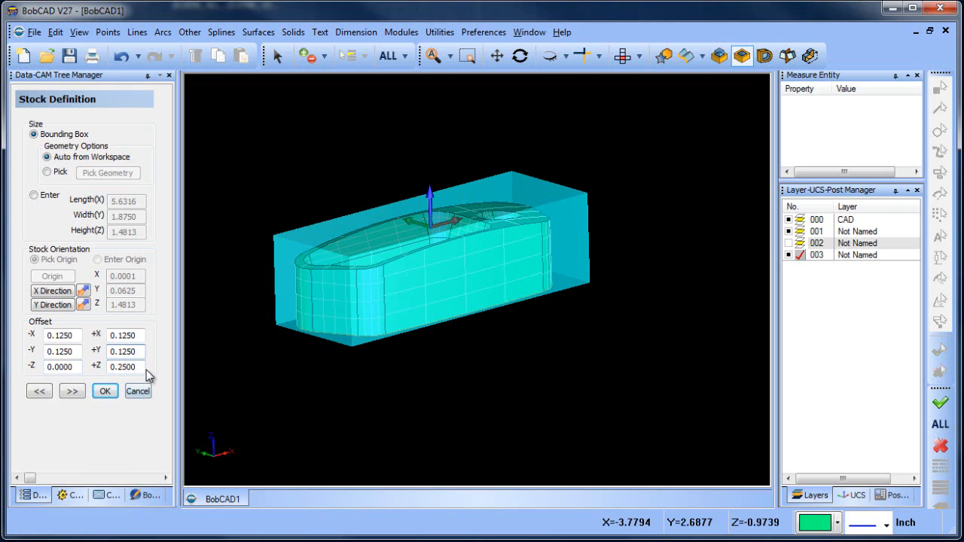
pyautogui.write('0')
# Set the -Z stock offset to 0.25 to add material below the part
pyautogui.moveTo(79, 369); pyautogui.dragTo(46, 368)
pyautogui.write('.25')
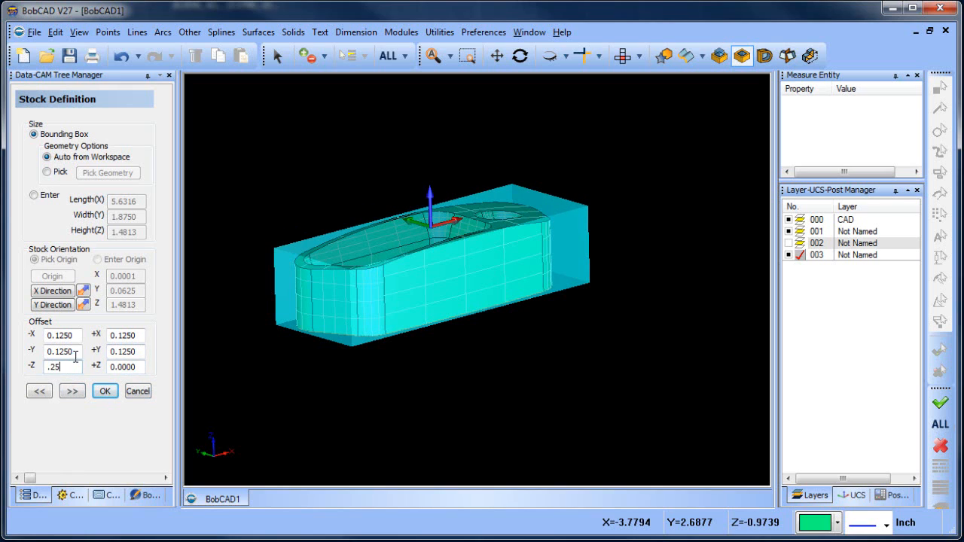
pyautogui.press('Return')
pyautogui.moveTo(482, 351); pyautogui.dragTo(471, 369, button='middle')
# Set the origin of Machine Setup - 1 at the centre of the stock's top face and finish the job setup
pyautogui.click(72, 392)
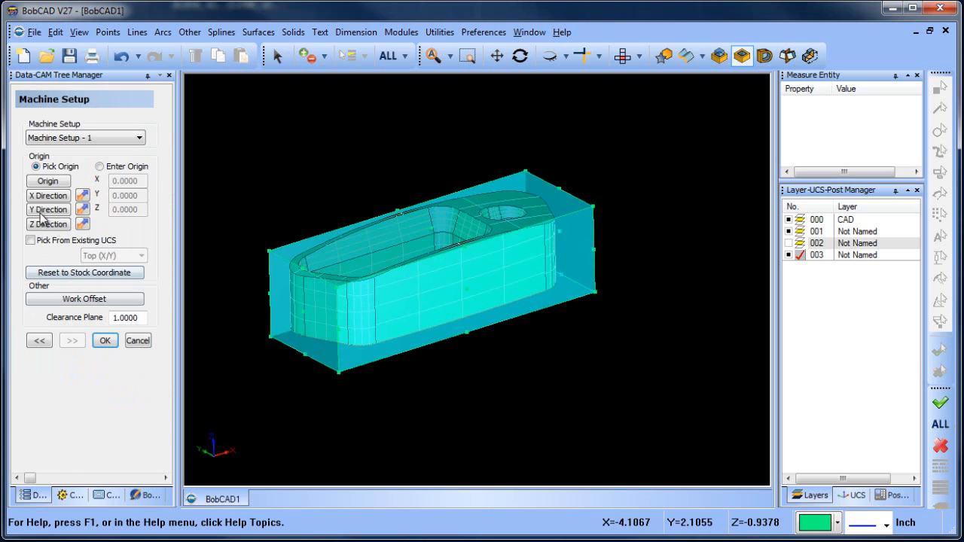
pyautogui.click(48, 183)
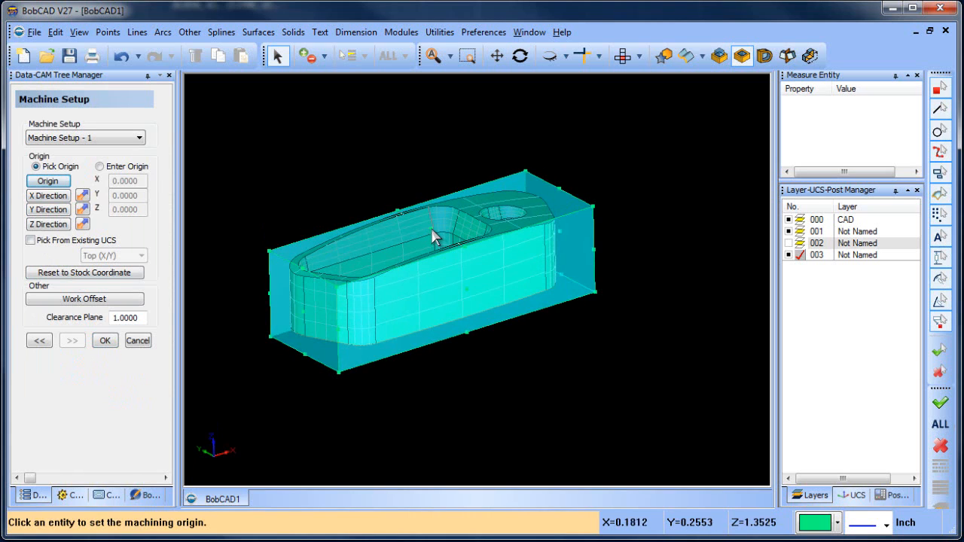
pyautogui.click(411, 255)
pyautogui.click(104, 340)
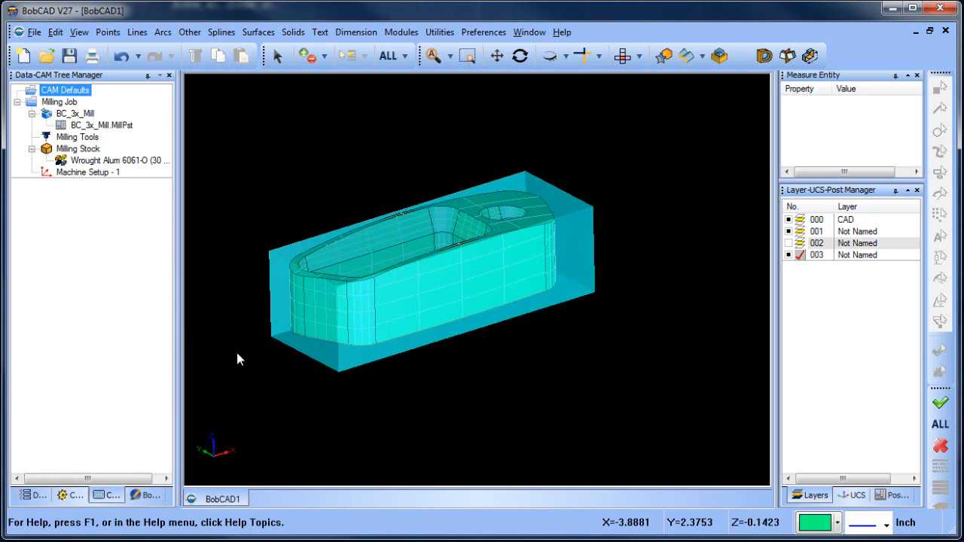
# Increase the transparency of the milling stock so the part shows clearly inside it
pyautogui.moveTo(510, 343)
pyautogui.mouseDown(button='middle')
pyautogui.moveTo(528, 347)
pyautogui.moveTo(519, 315)
pyautogui.moveTo(527, 344)
pyautogui.mouseUp(button='middle')
pyautogui.scroll(-3, 525, 335)
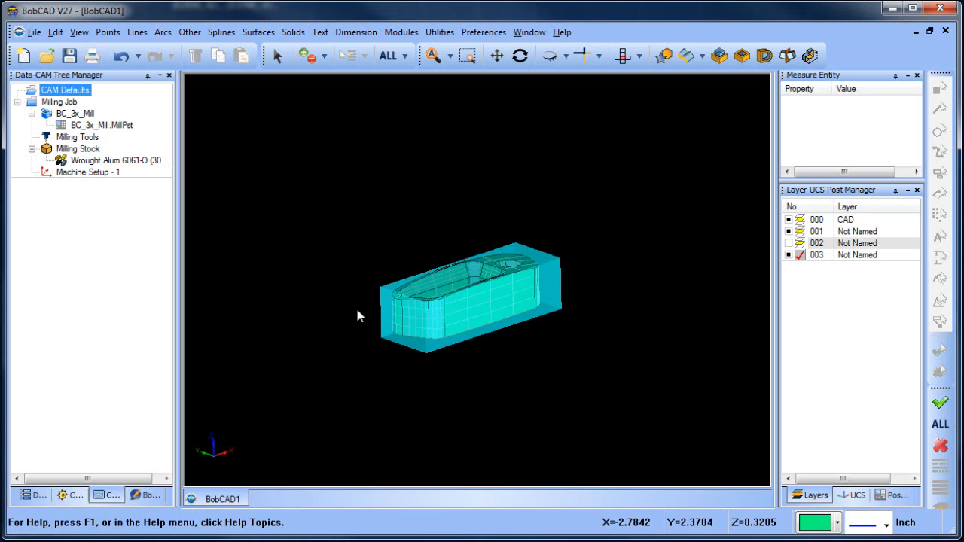
pyautogui.moveTo(358, 314); pyautogui.dragTo(507, 330, button='middle')
pyautogui.scroll(2, 527, 332)
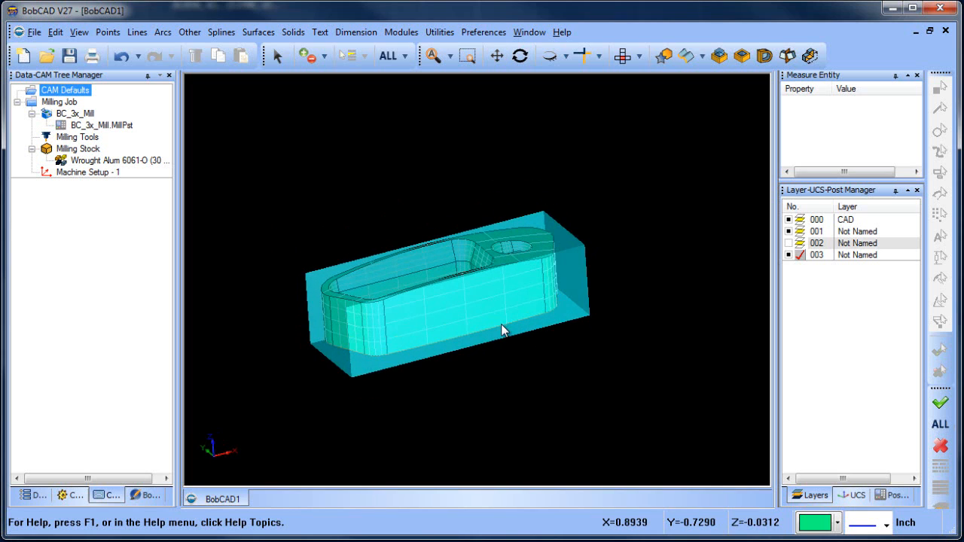
pyautogui.click(107, 160)
pyautogui.rightClick(91, 149)
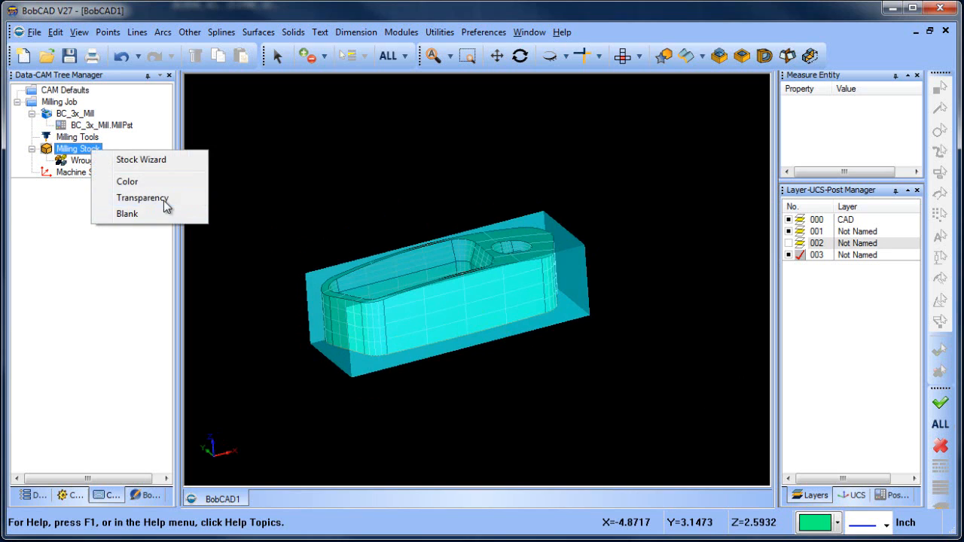
pyautogui.click(164, 201)
pyautogui.moveTo(428, 287); pyautogui.dragTo(533, 288)
pyautogui.click(620, 278)
pyautogui.moveTo(614, 285); pyautogui.dragTo(595, 326, button='middle')
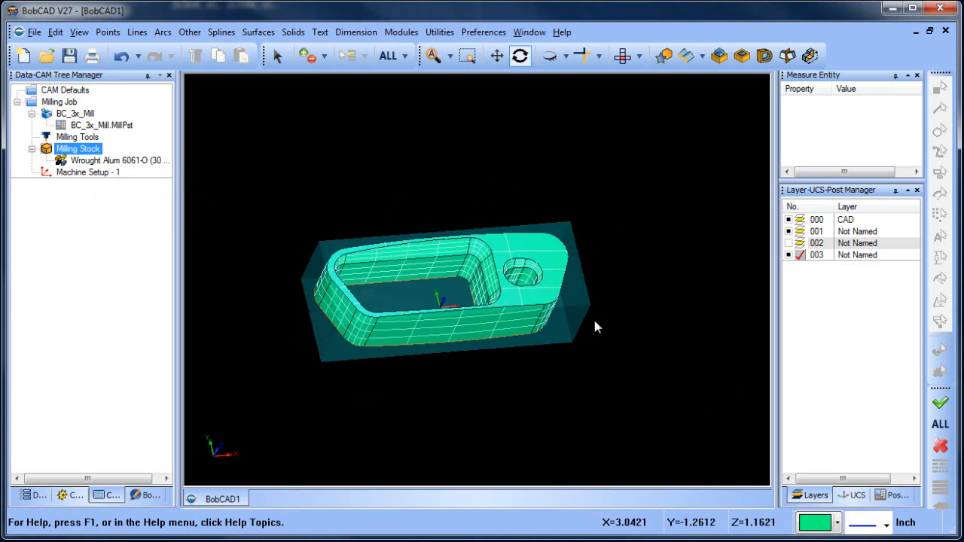
pyautogui.moveTo(477, 289); pyautogui.dragTo(511, 295, button='middle')
pyautogui.scroll(3, 532, 283)
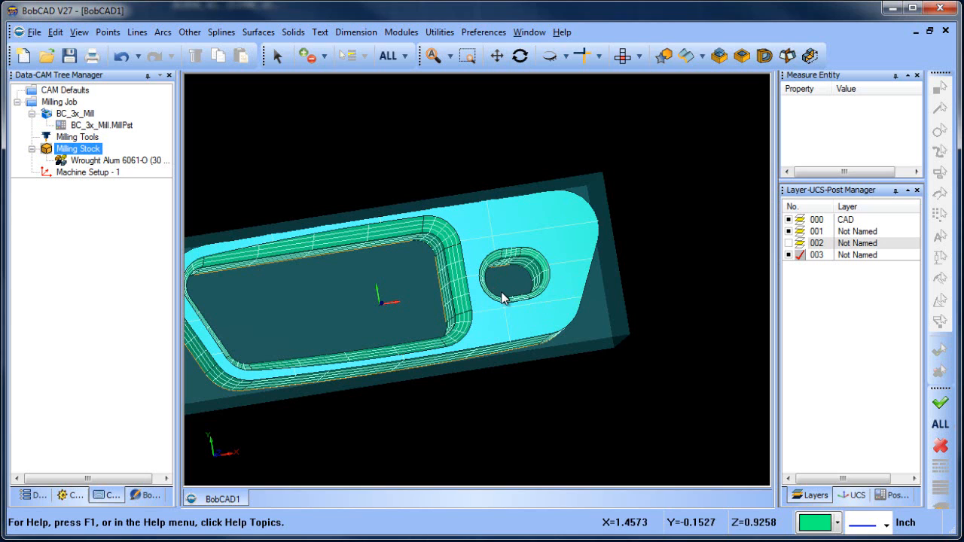
pyautogui.scroll(-3, 503, 297)
pyautogui.moveTo(521, 311); pyautogui.dragTo(547, 341, button='middle')
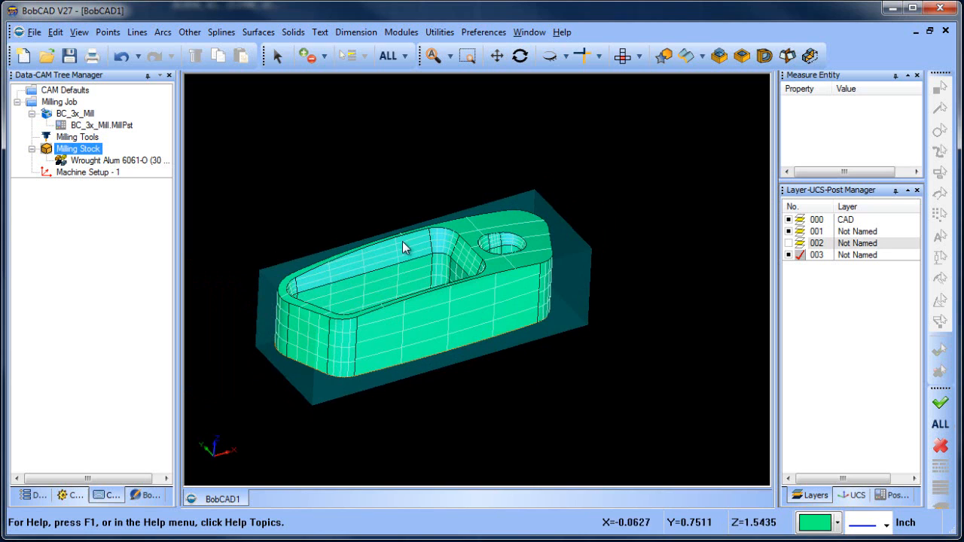
pyautogui.moveTo(522, 384)
pyautogui.mouseDown(button='middle')
pyautogui.moveTo(458, 388)
pyautogui.moveTo(442, 368)
pyautogui.moveTo(520, 406)
pyautogui.moveTo(504, 376)
pyautogui.mouseUp(button='middle')
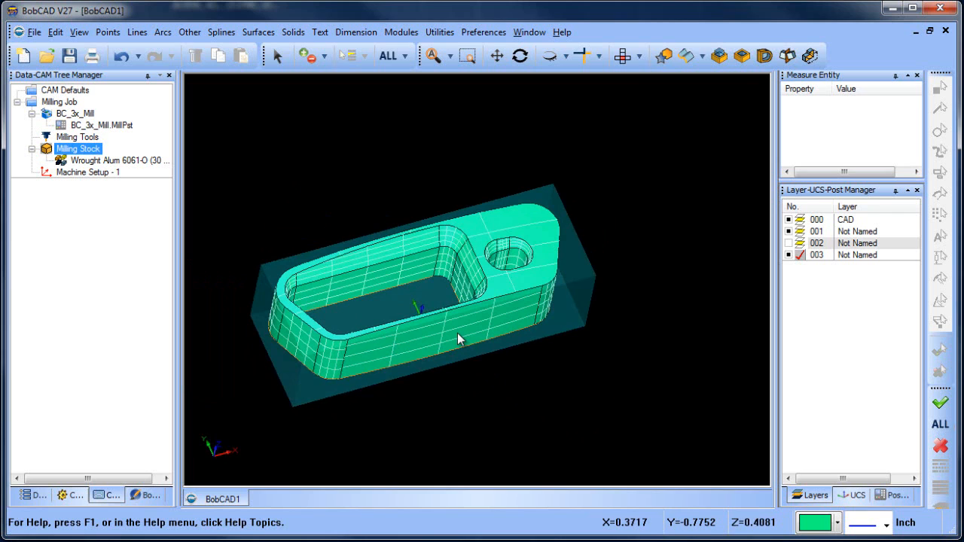
pyautogui.moveTo(532, 334); pyautogui.dragTo(565, 339, button='middle')
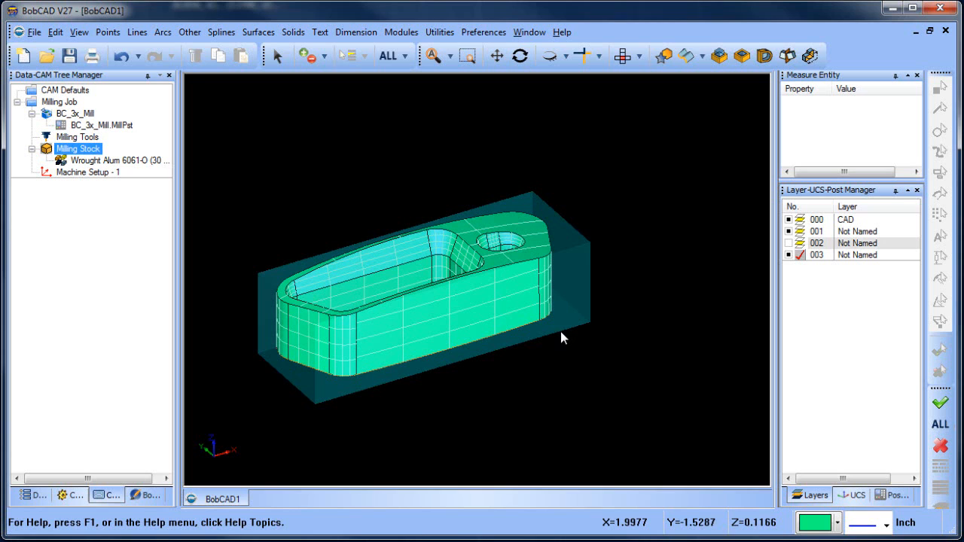
# Add a Mill 3 Axis feature to Machine Setup - 1 and select the entire model as its geometry
pyautogui.click(87, 172)
pyautogui.rightClick(92, 172)
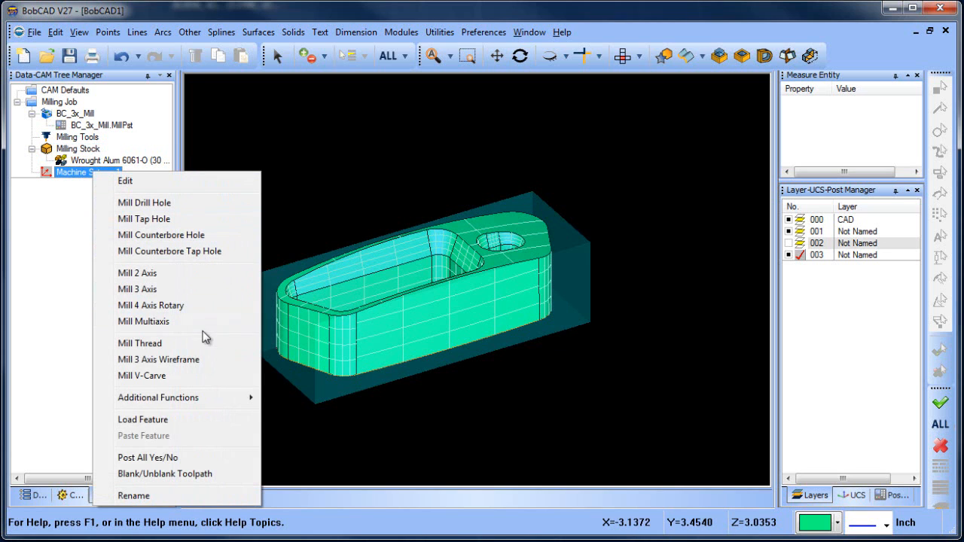
pyautogui.click(204, 293)
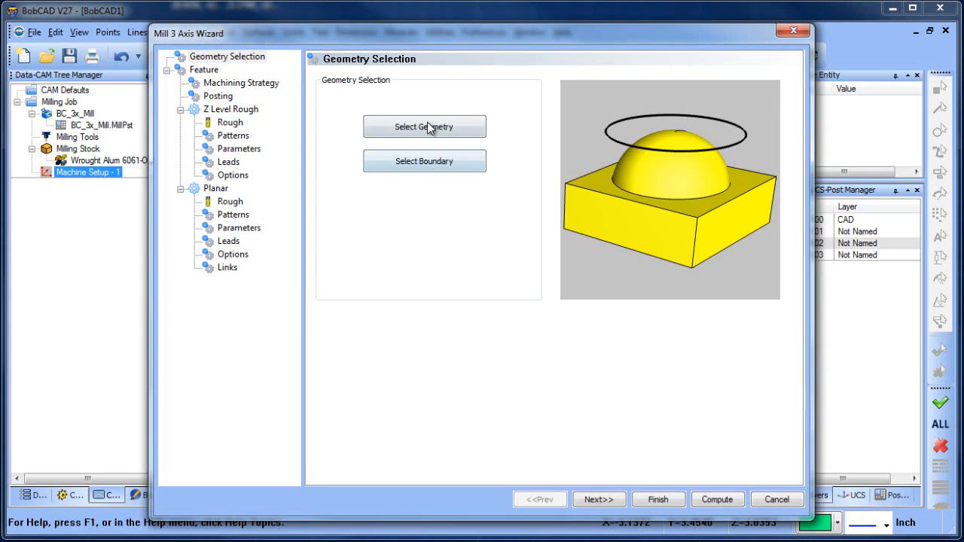
pyautogui.click(428, 127)
pyautogui.click(390, 56)
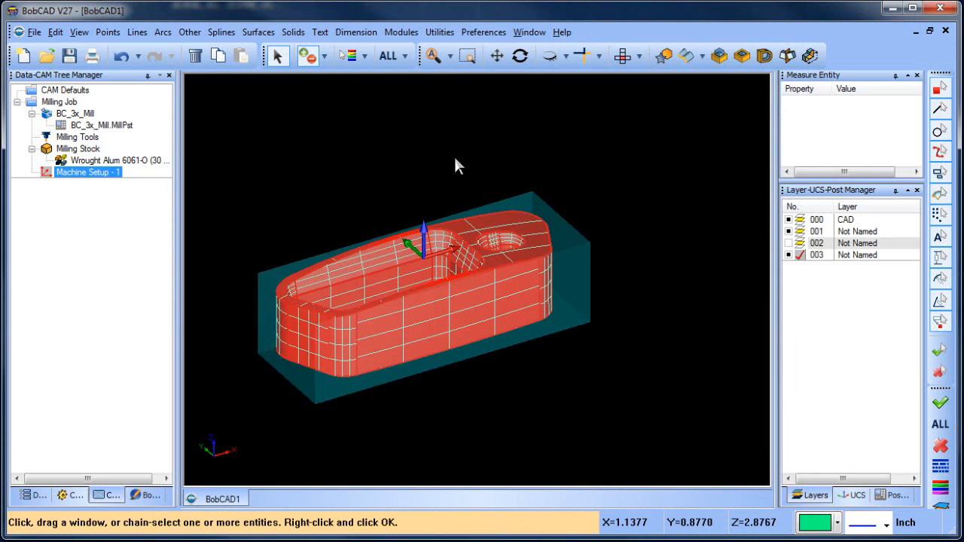
pyautogui.rightClick(454, 157)
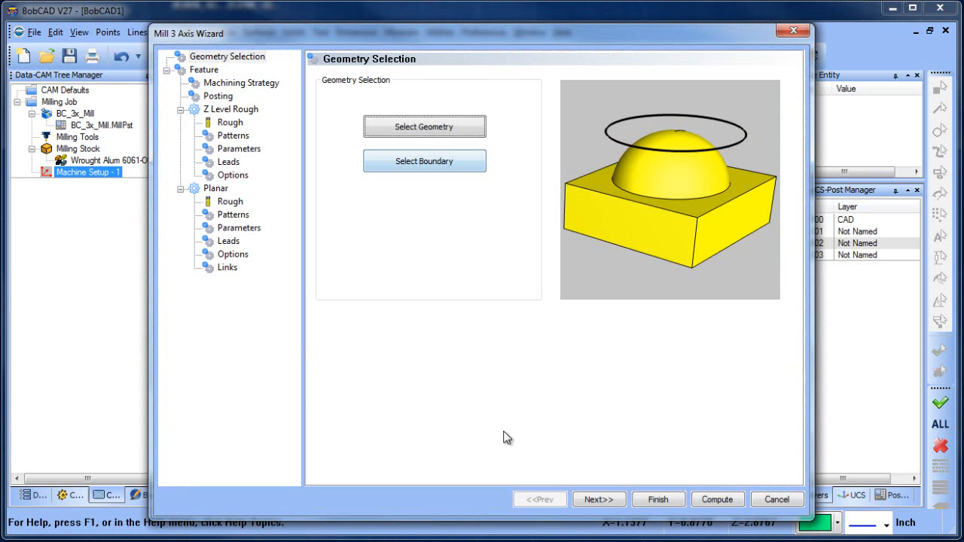
# Set the machining strategy of the 3-axis feature to Advanced Rough
pyautogui.click(604, 499)
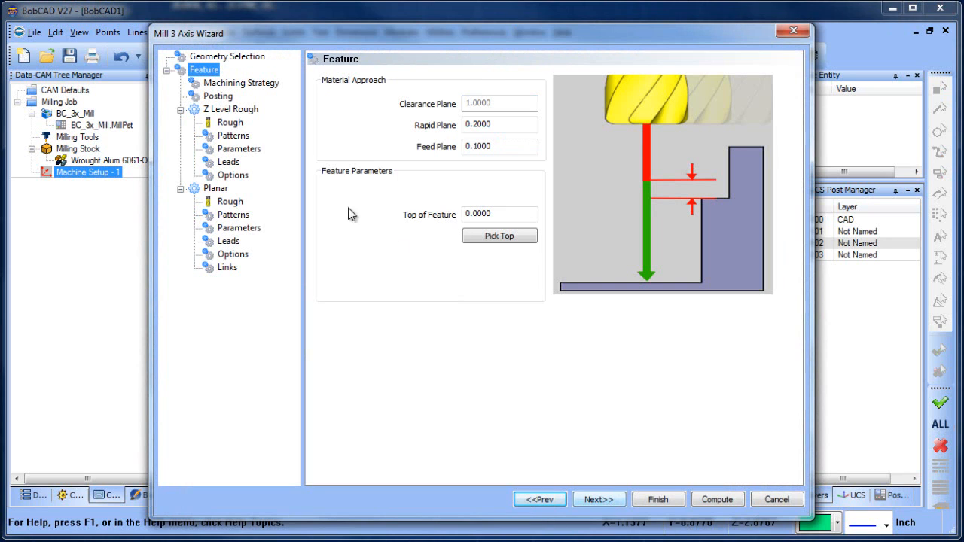
pyautogui.click(241, 83)
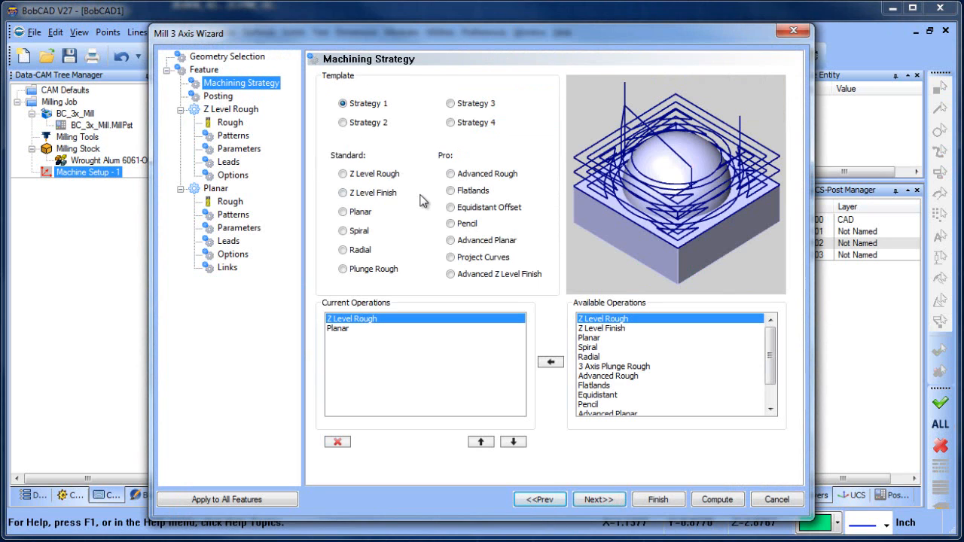
pyautogui.click(454, 174)
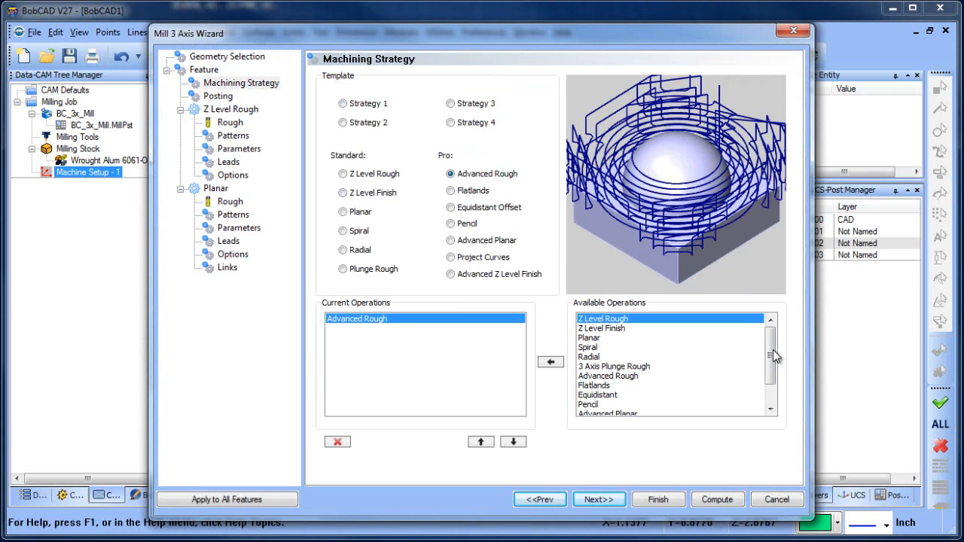
# Add Advanced Z Level Finish to the feature's current operations after Advanced Rough
pyautogui.moveTo(773, 350)
pyautogui.mouseDown()
pyautogui.moveTo(774, 370)
pyautogui.moveTo(774, 333)
pyautogui.mouseUp()
pyautogui.moveTo(769, 361); pyautogui.dragTo(771, 381)
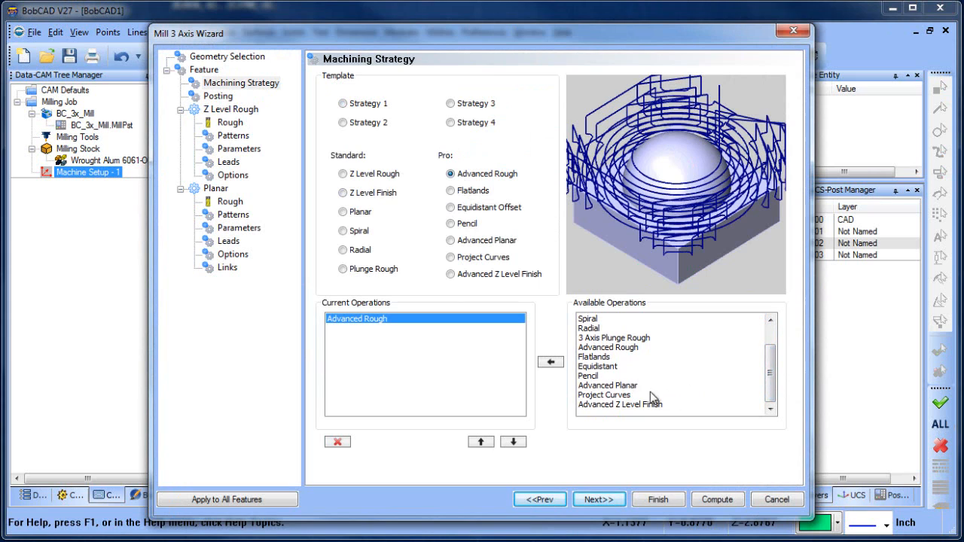
pyautogui.moveTo(772, 371); pyautogui.dragTo(771, 353)
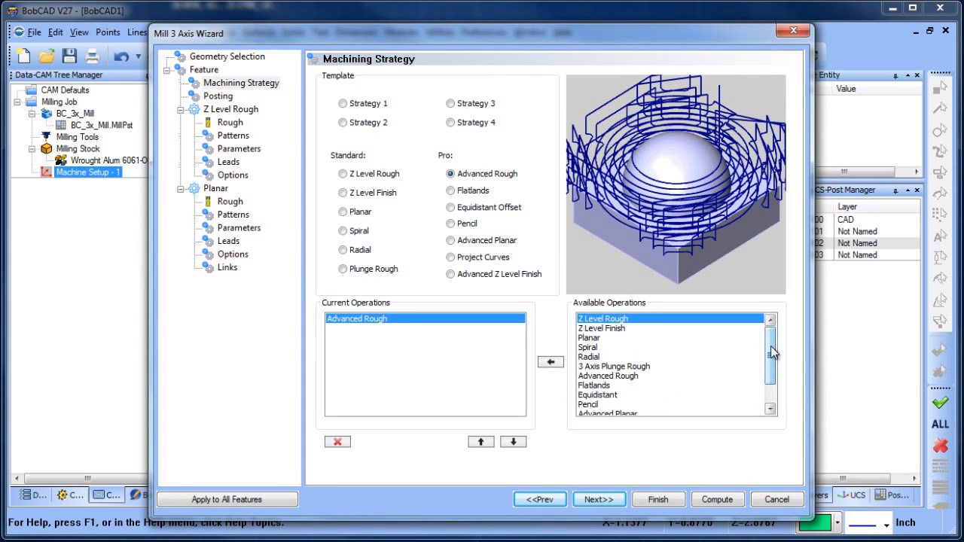
pyautogui.scroll(-2, 713, 362)
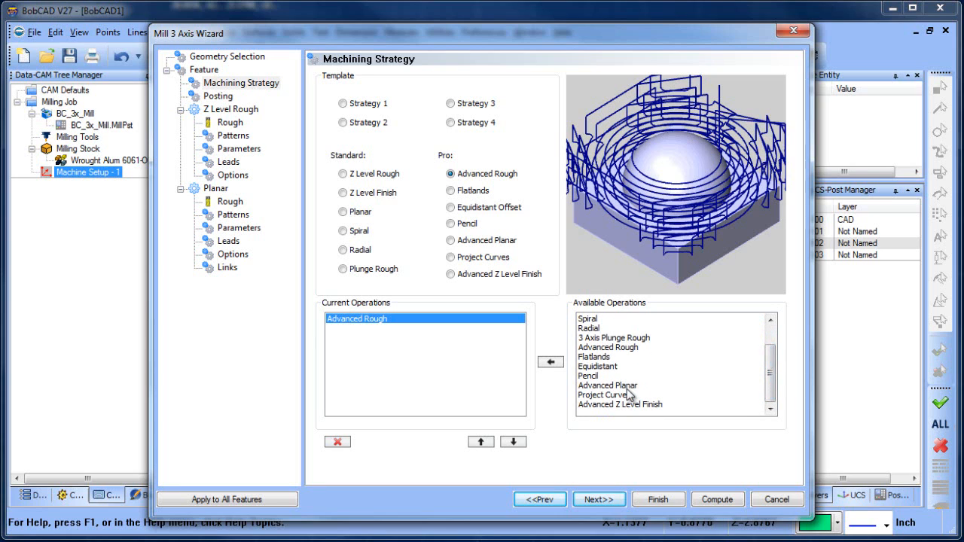
pyautogui.moveTo(769, 379)
pyautogui.mouseDown()
pyautogui.moveTo(771, 360)
pyautogui.moveTo(772, 382)
pyautogui.mouseUp()
pyautogui.click(627, 405)
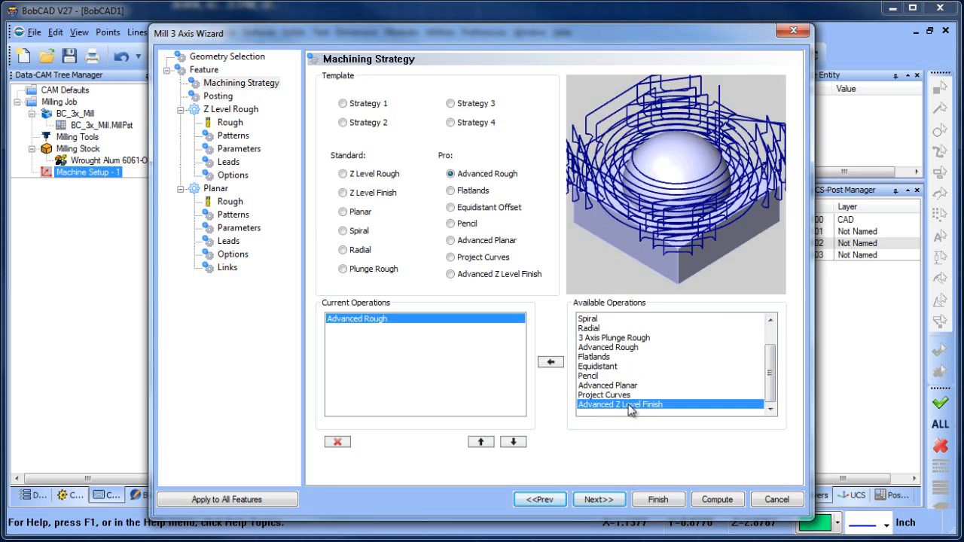
pyautogui.click(550, 364)
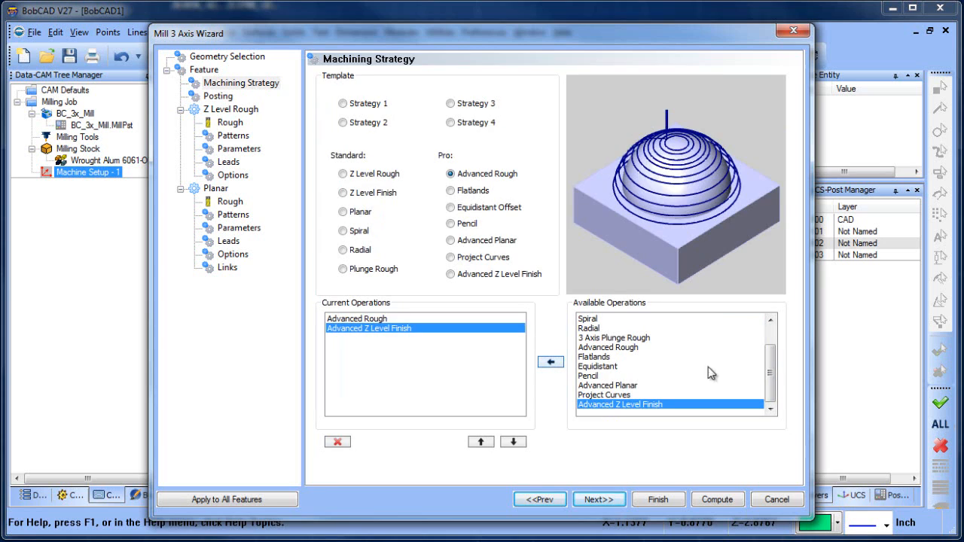
# Add Advanced Planar to the feature's current operations after Advanced Z Level Finish
pyautogui.click(616, 385)
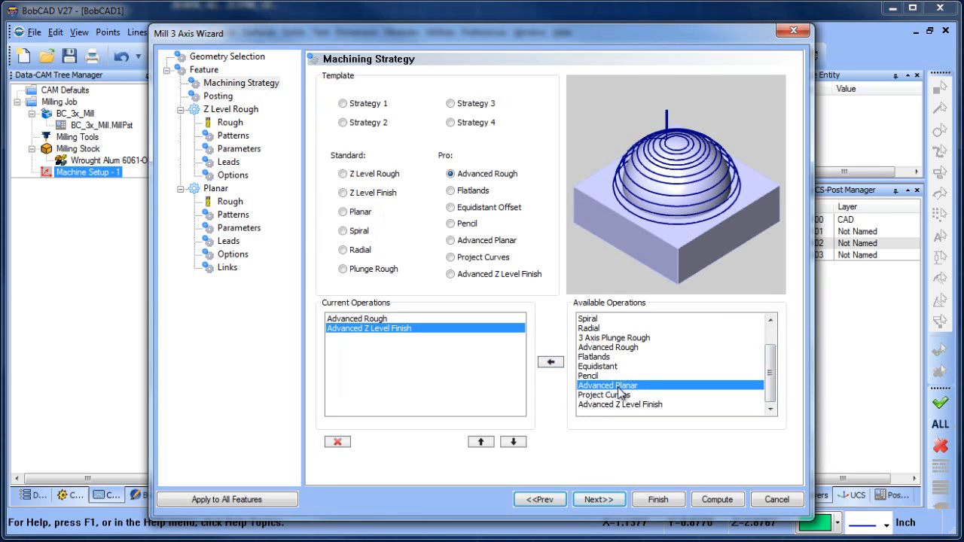
pyautogui.click(551, 362)
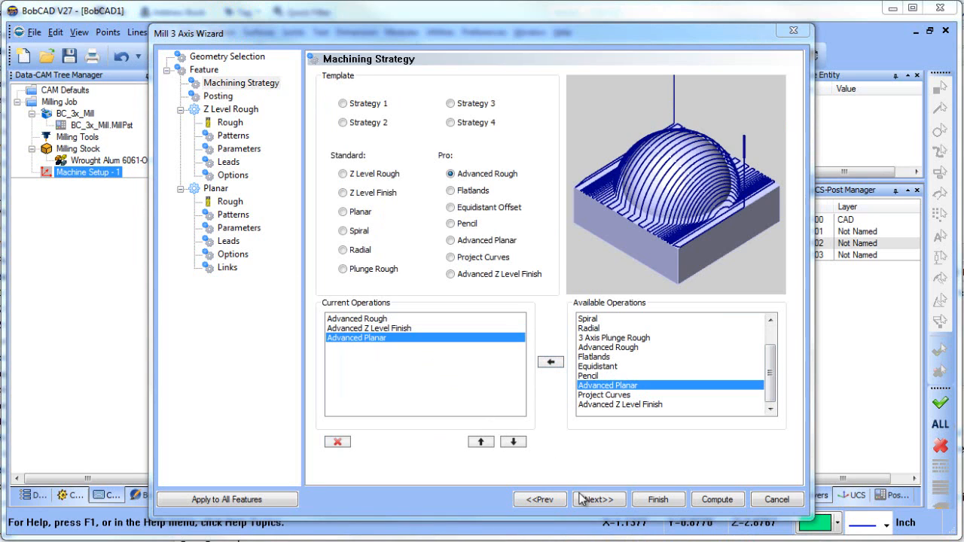
pyautogui.click(519, 448)
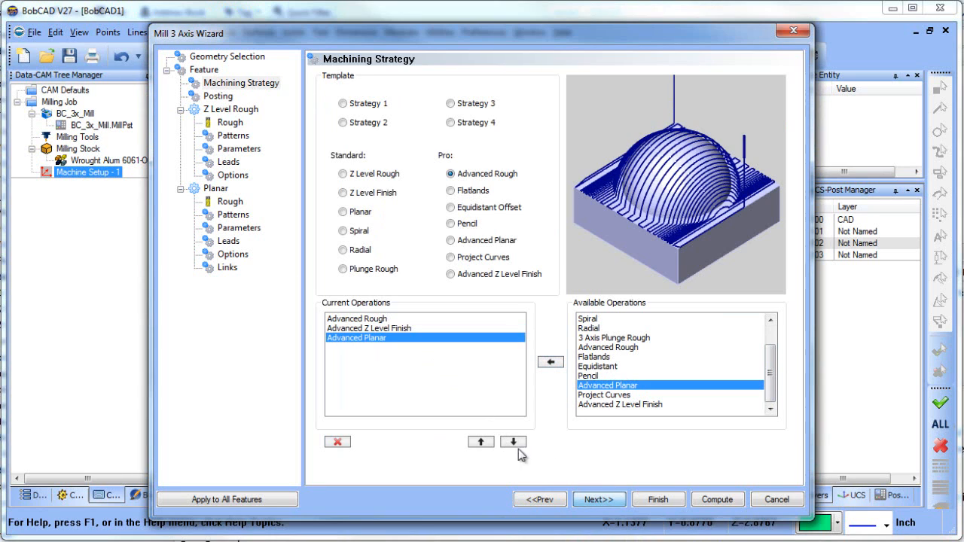
pyautogui.click(601, 503)
# Set the Advanced Rough tool's corner radius to 0 and review the tools of the two finishing operations
pyautogui.click(229, 122)
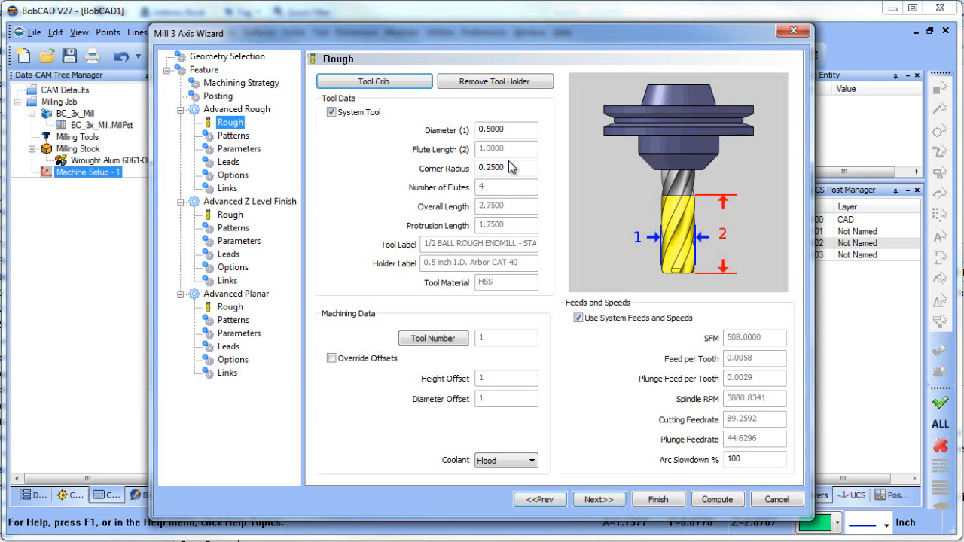
pyautogui.moveTo(516, 168); pyautogui.dragTo(384, 172)
pyautogui.write('0')
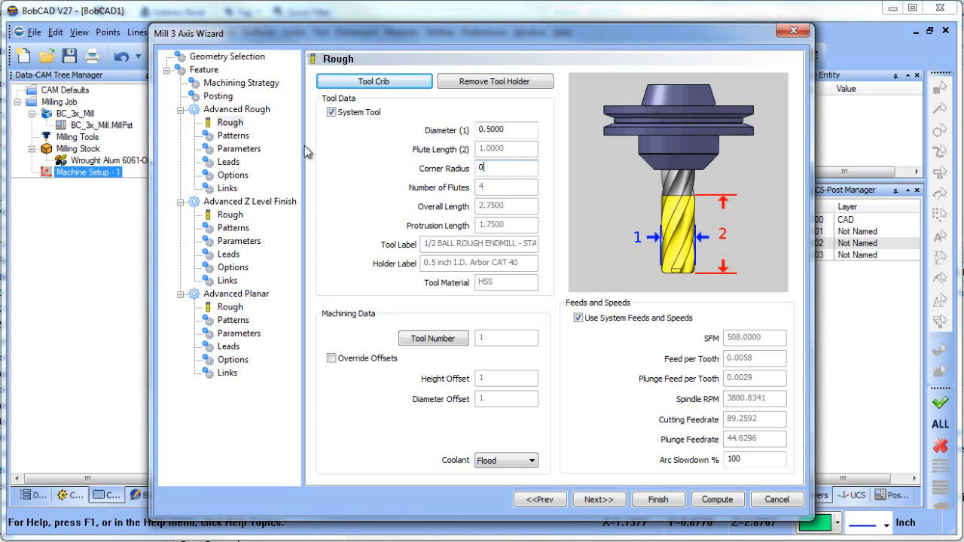
pyautogui.click(227, 215)
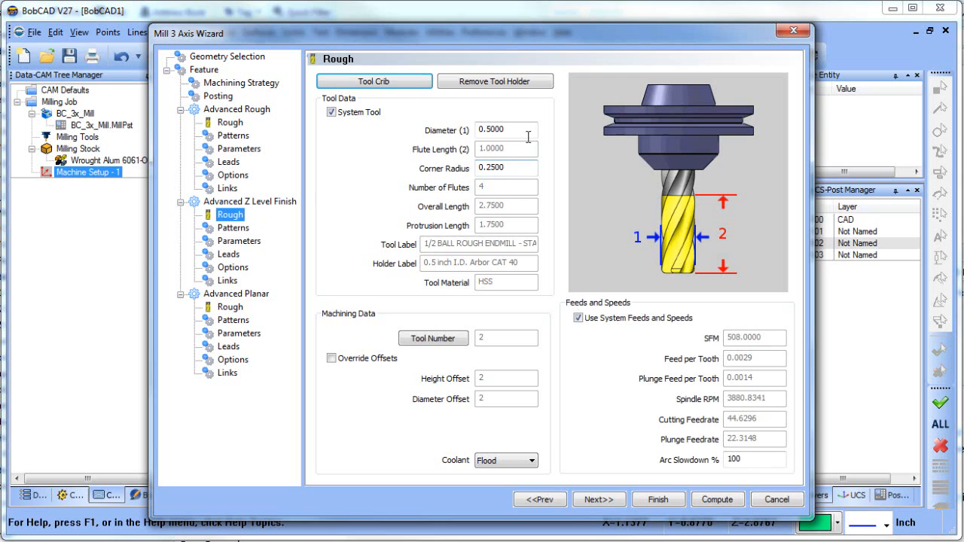
pyautogui.click(229, 307)
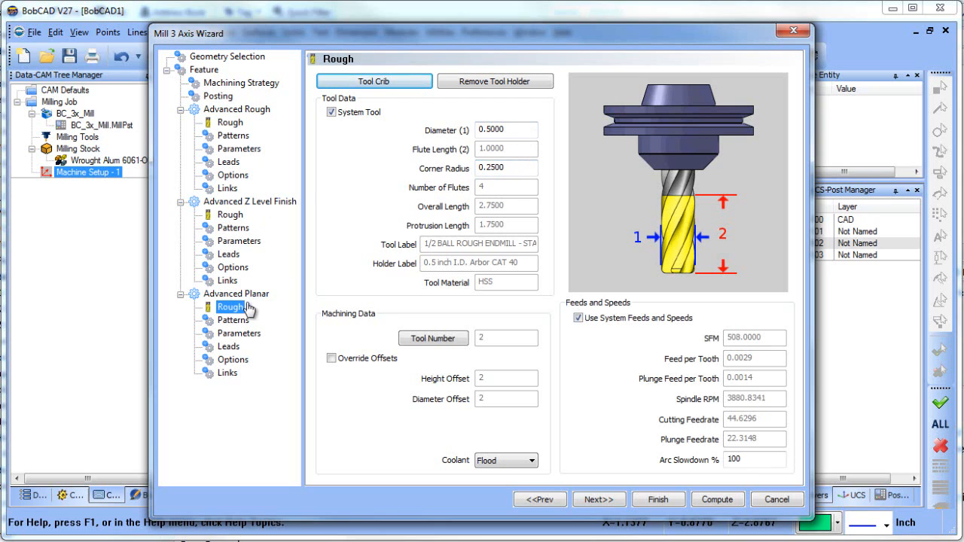
# Choose the Adaptive Roughing cut pattern for Advanced Rough and set its depth of cut to 0.5
pyautogui.click(232, 136)
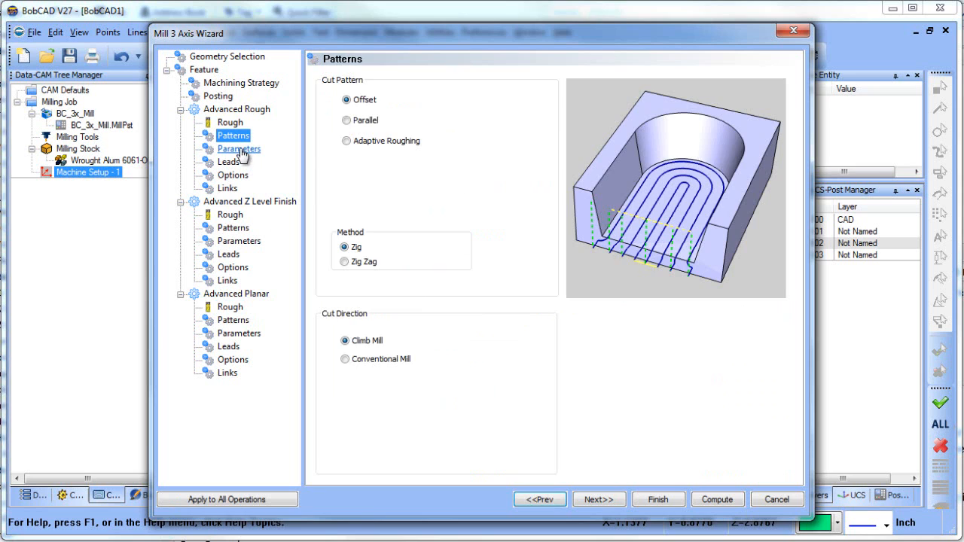
pyautogui.click(346, 141)
pyautogui.click(240, 149)
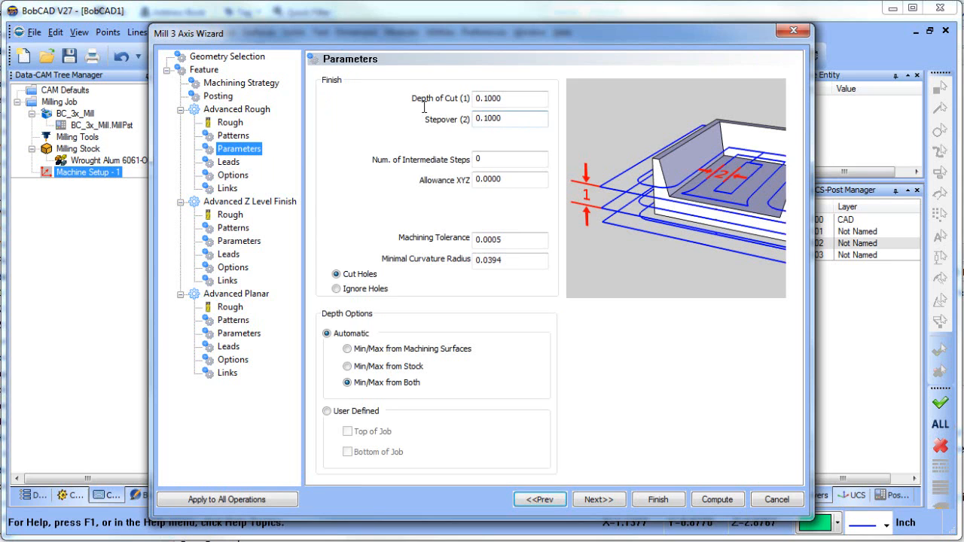
pyautogui.press('Tab')
pyautogui.write('.5')
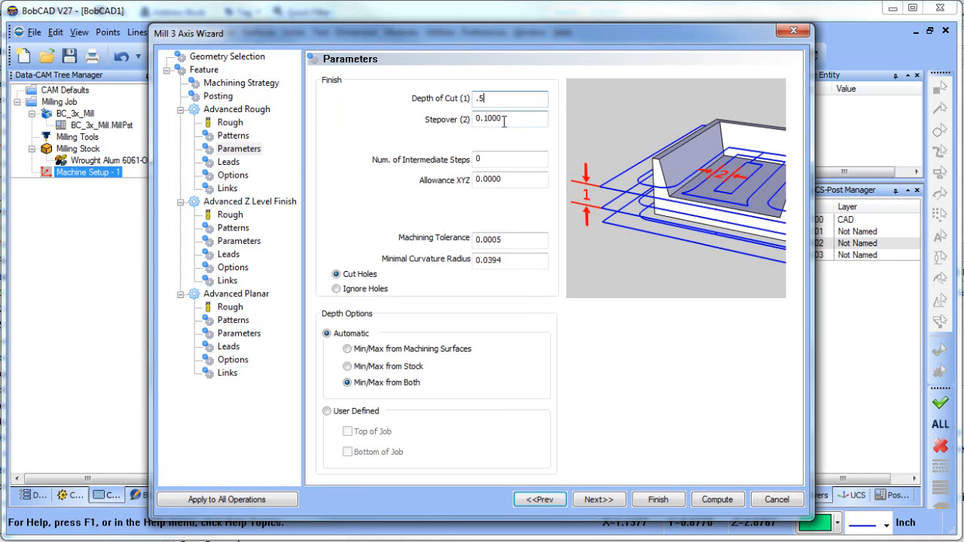
pyautogui.press('Tab')
# Give Advanced Rough 3 intermediate steps, a 0.015 XYZ allowance and a 0.001 machining tolerance, and apply the parameters to all operations
pyautogui.press('Tab')
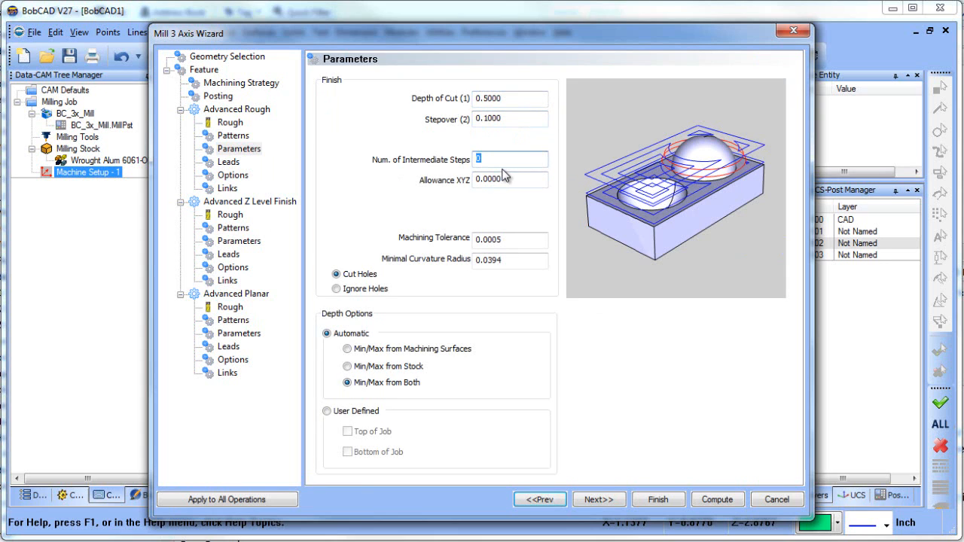
pyautogui.write('3')
pyautogui.press('Tab')
pyautogui.write('.0')
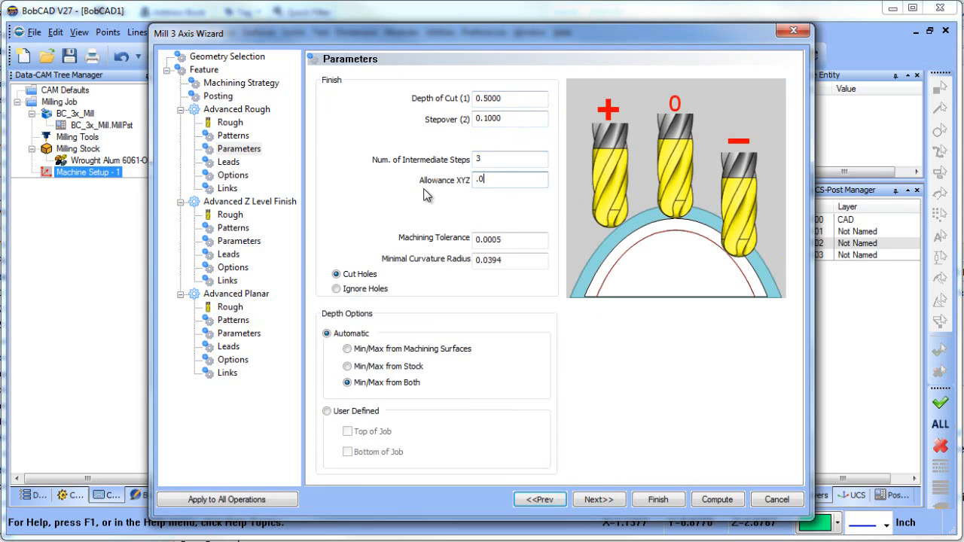
pyautogui.write('15')
pyautogui.press('Tab')
pyautogui.write('.')
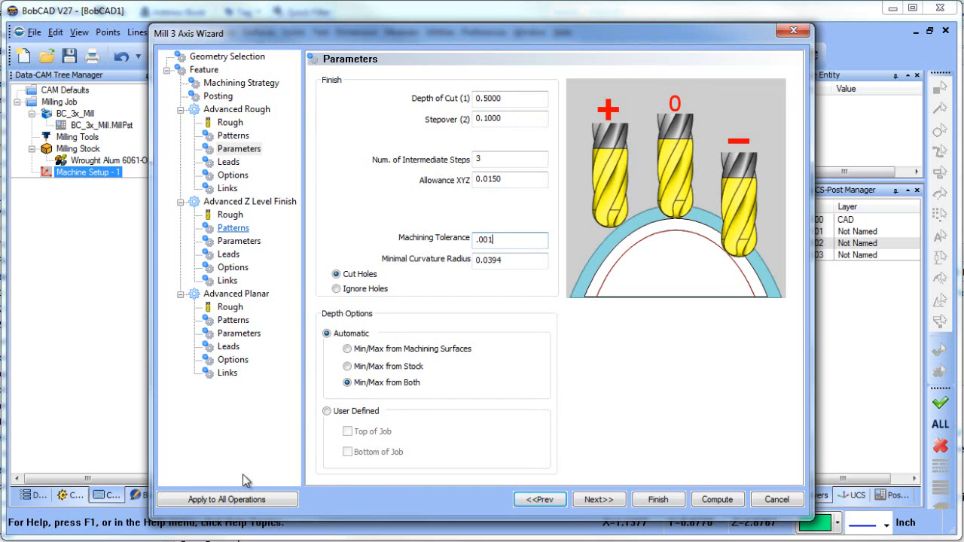
pyautogui.click(255, 504)
# Enable Adaptive Depth of Cut for Advanced Z Level Finish and set its depth of cut to 0.05
pyautogui.click(230, 215)
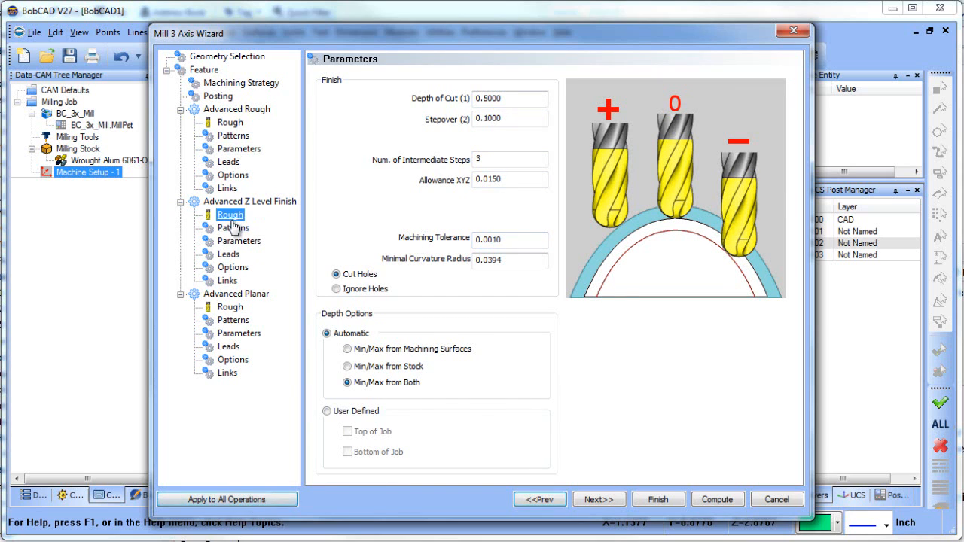
pyautogui.click(233, 228)
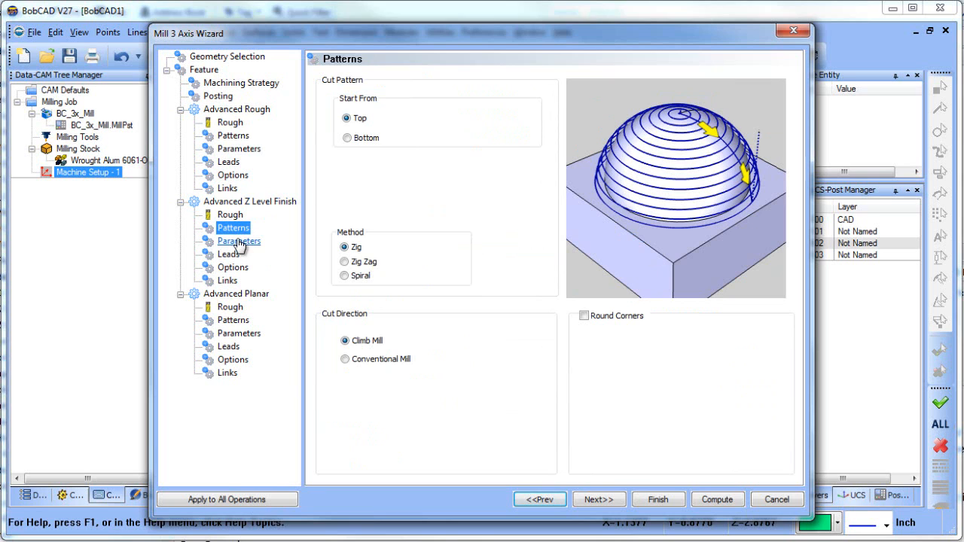
pyautogui.click(238, 242)
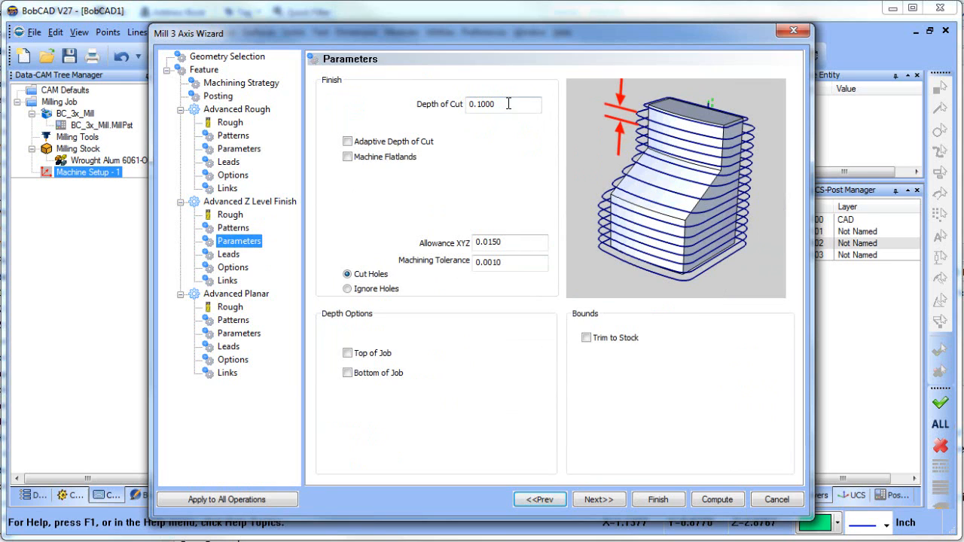
pyautogui.click(347, 142)
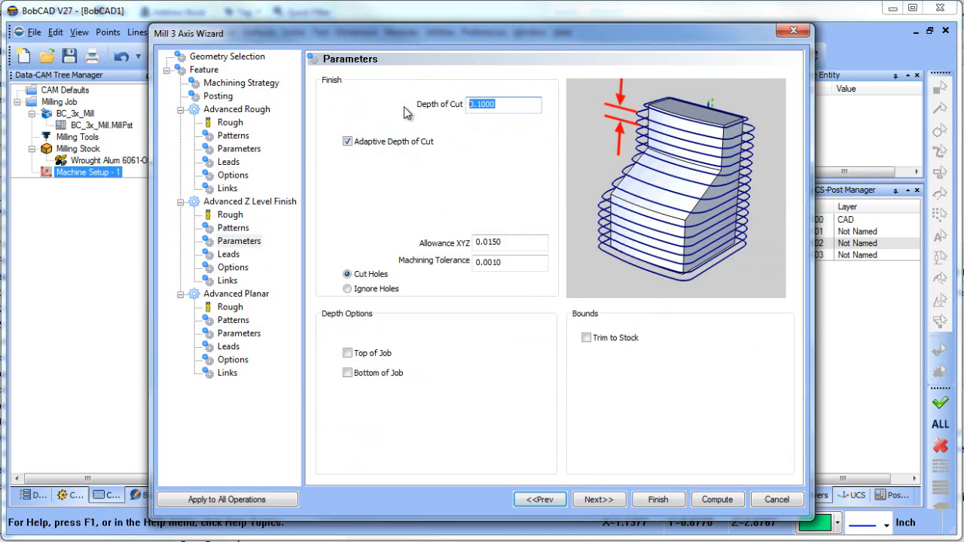
pyautogui.write('.05')
pyautogui.click(508, 242)
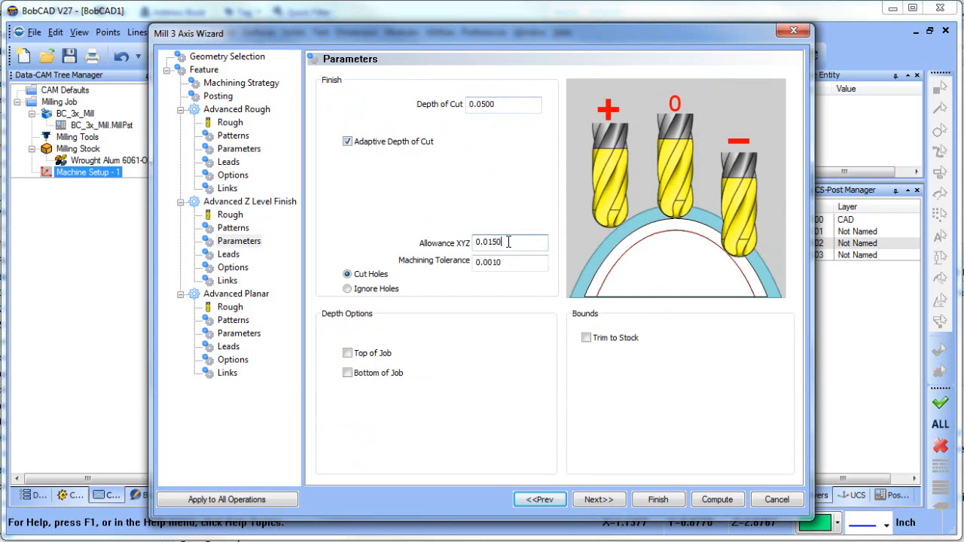
# Set the XYZ allowance of Advanced Z Level Finish to 0
pyautogui.click(230, 309)
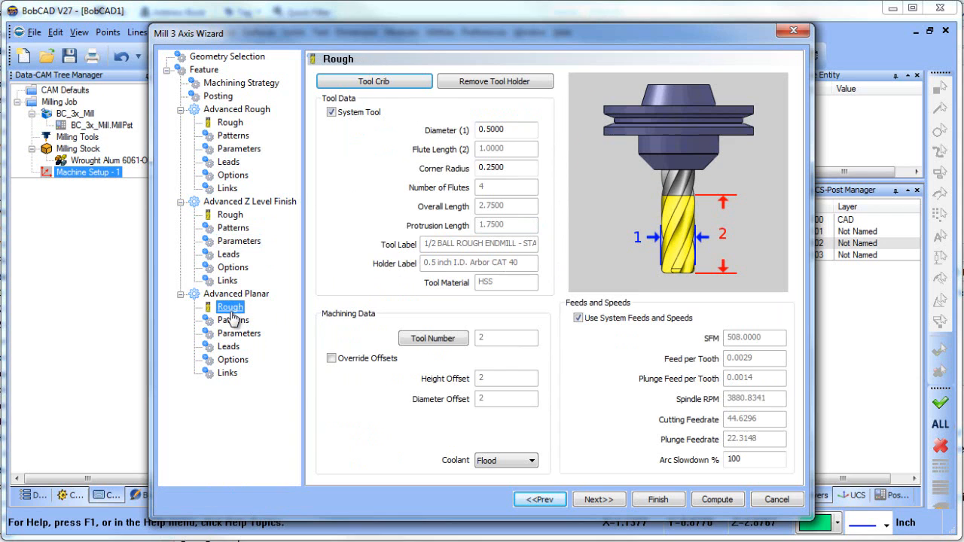
pyautogui.click(233, 228)
pyautogui.click(238, 241)
pyautogui.moveTo(527, 241); pyautogui.dragTo(348, 250)
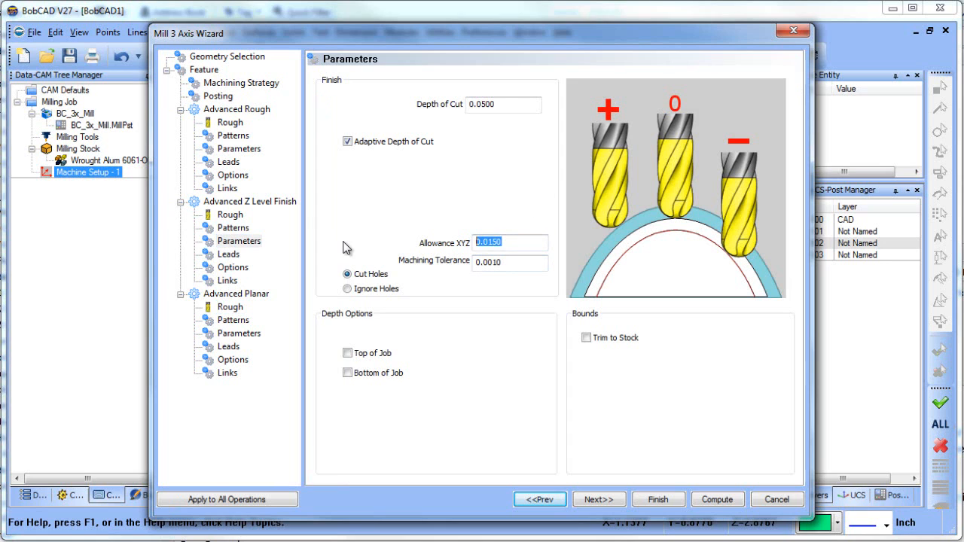
pyautogui.write('0')
pyautogui.click(238, 242)
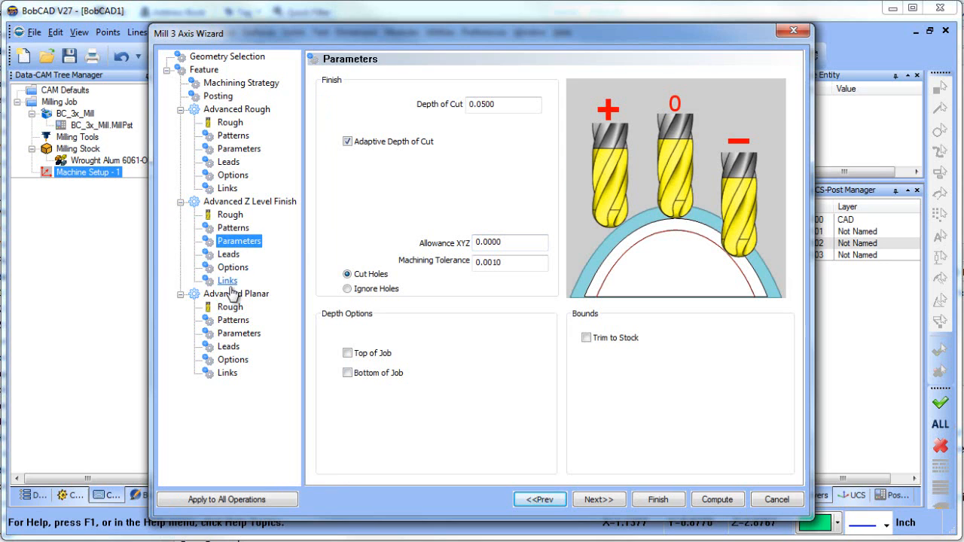
# Set the Advanced Planar lace angle to 0 and compute the toolpaths for the feature
pyautogui.click(233, 321)
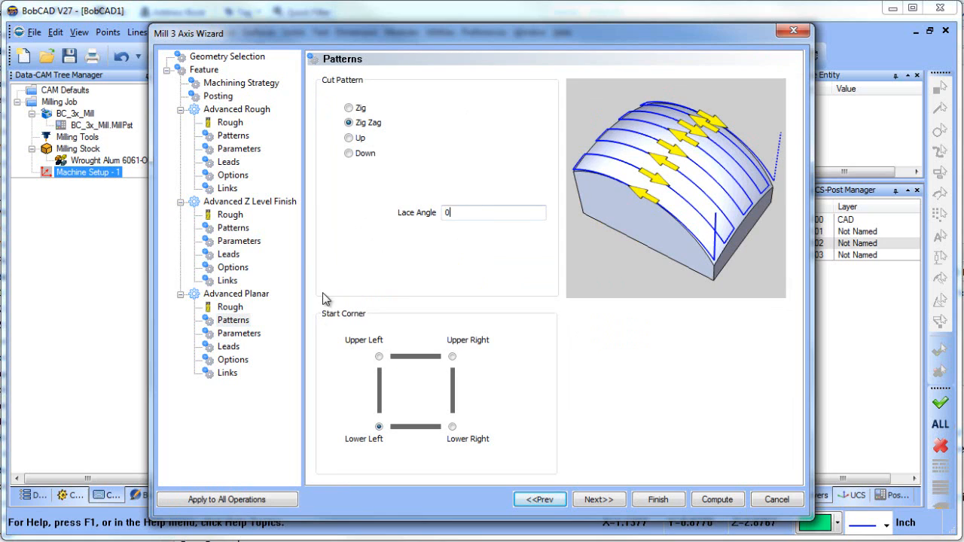
pyautogui.click(704, 501)
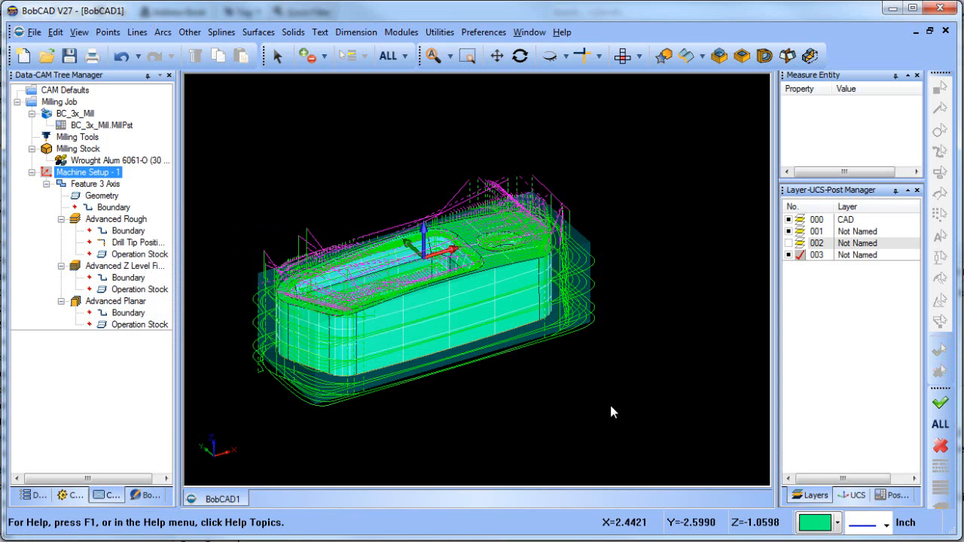
# Blank all toolpaths of the 3-axis feature on the model
pyautogui.moveTo(504, 254); pyautogui.dragTo(526, 282, button='middle')
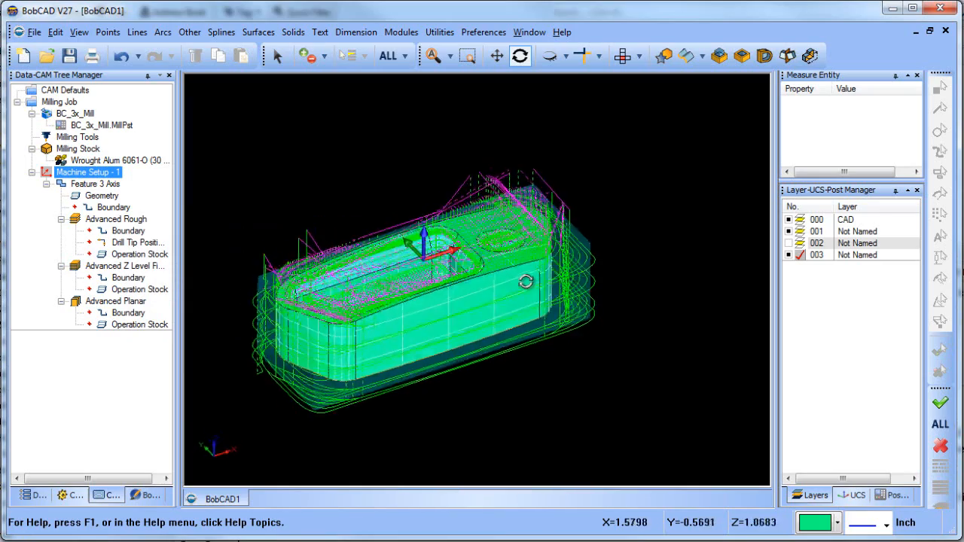
pyautogui.rightClick(99, 186)
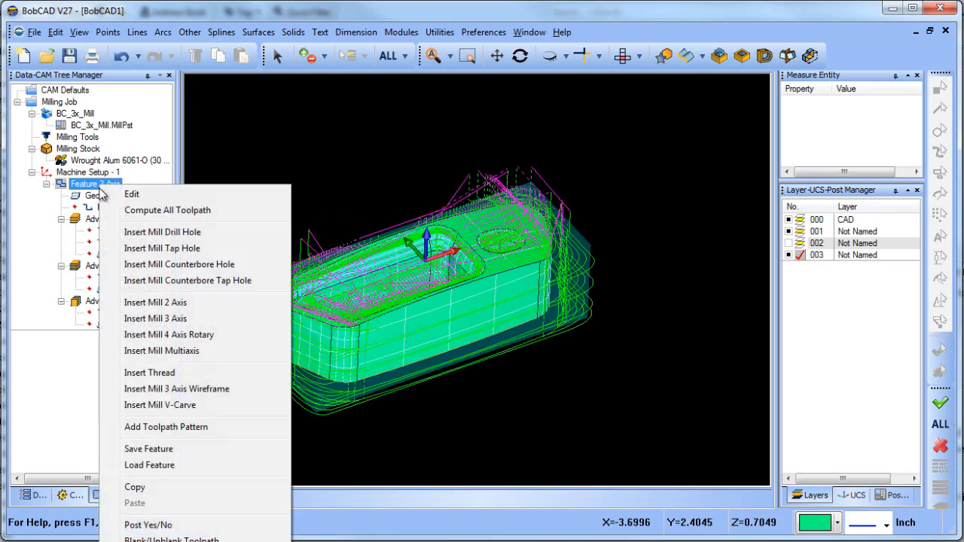
pyautogui.click(173, 525)
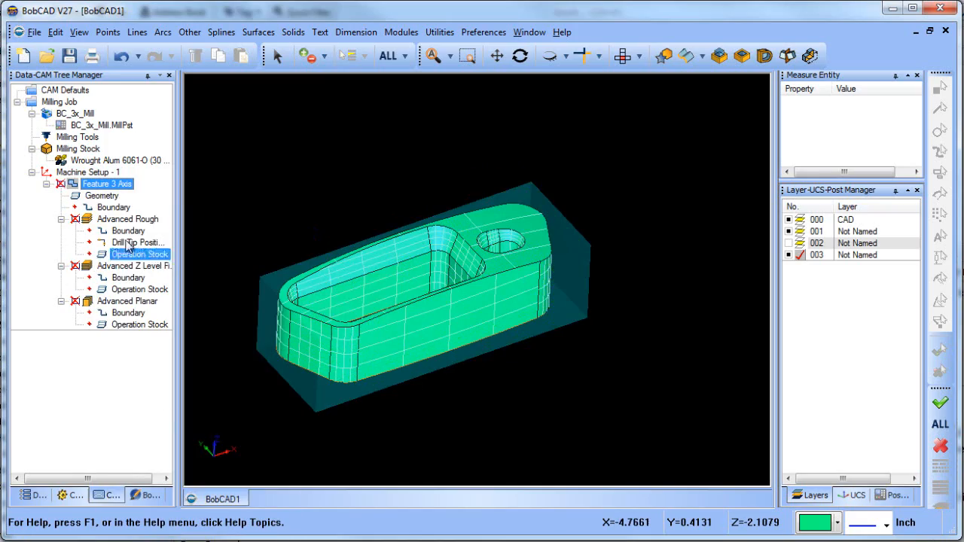
# Highlight the Advanced Rough toolpath on its own and inspect it around the part
pyautogui.click(124, 220)
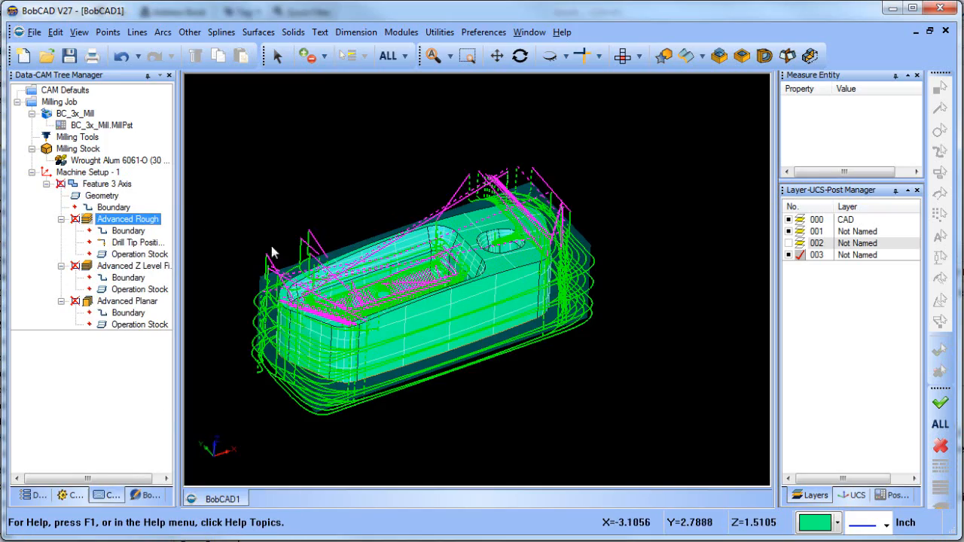
pyautogui.moveTo(469, 243); pyautogui.dragTo(463, 293, button='middle')
pyautogui.scroll(4, 509, 235)
pyautogui.scroll(3, 507, 233)
pyautogui.moveTo(498, 339); pyautogui.dragTo(491, 360, button='middle')
pyautogui.scroll(-6, 480, 295)
# Highlight the Advanced Z Level Finish toolpath and inspect how far down the part's walls it cuts
pyautogui.click(164, 289)
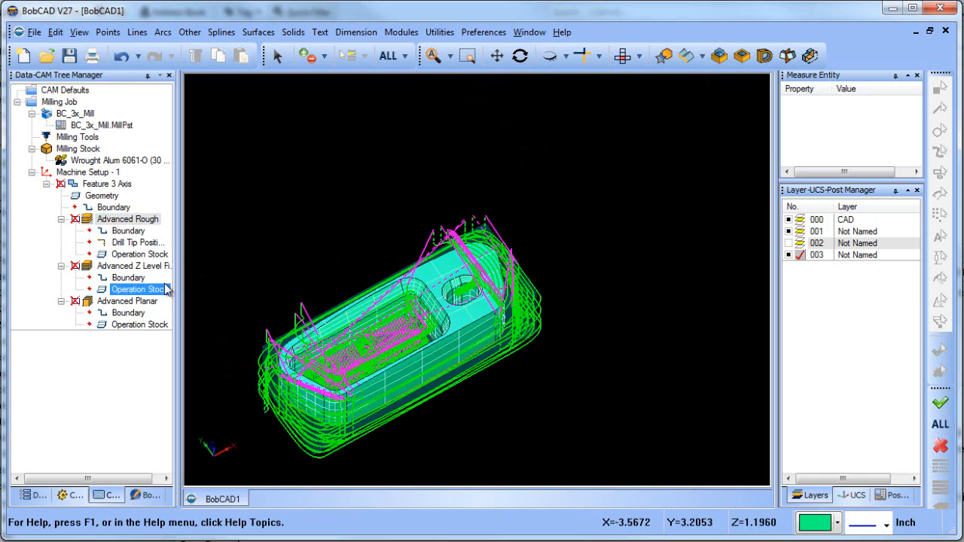
pyautogui.click(134, 266)
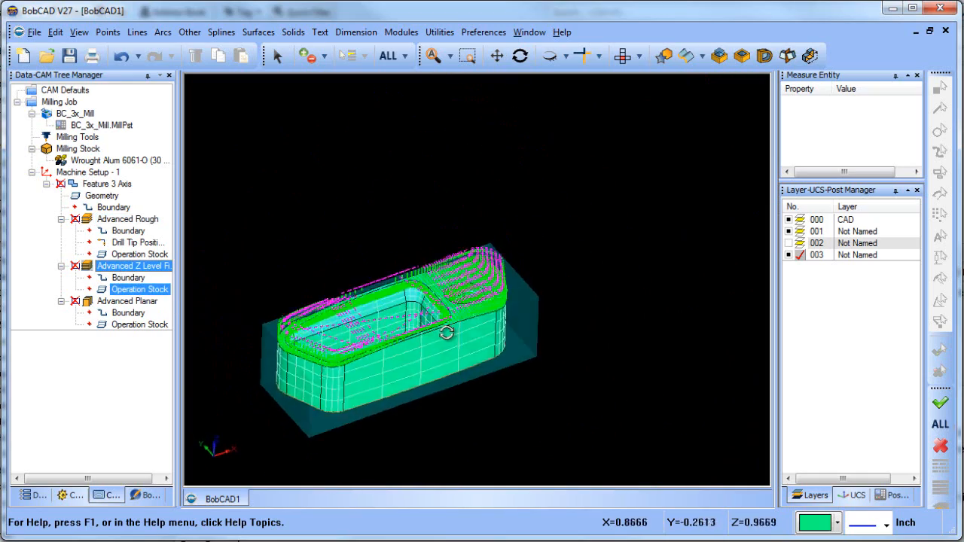
pyautogui.moveTo(446, 332)
pyautogui.mouseDown(button='middle')
pyautogui.moveTo(426, 336)
pyautogui.moveTo(491, 318)
pyautogui.moveTo(480, 323)
pyautogui.moveTo(490, 336)
pyautogui.moveTo(426, 366)
pyautogui.moveTo(499, 338)
pyautogui.moveTo(450, 313)
pyautogui.moveTo(465, 351)
pyautogui.moveTo(458, 318)
pyautogui.mouseUp(button='middle')
pyautogui.scroll(4, 491, 312)
pyautogui.scroll(-5, 447, 323)
pyautogui.scroll(3, 448, 329)
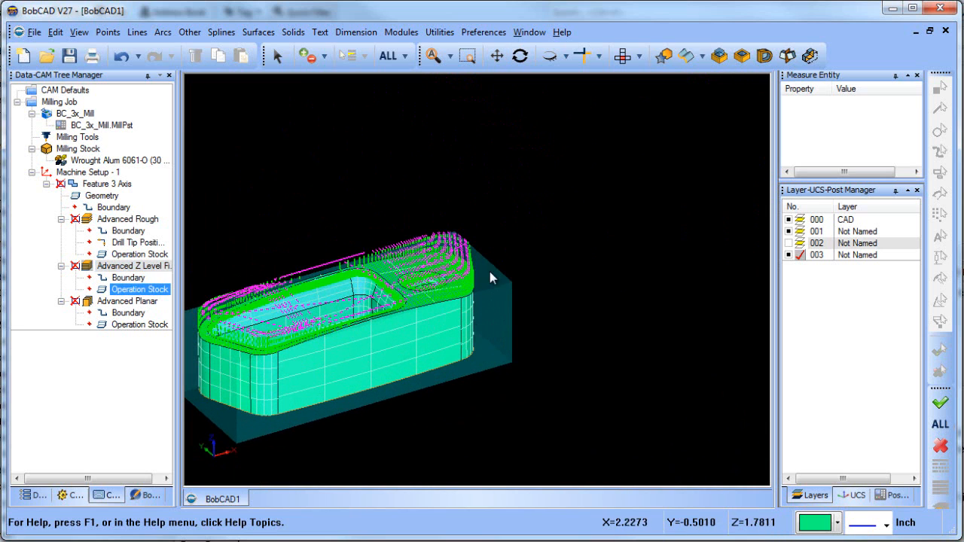
pyautogui.click(164, 267)
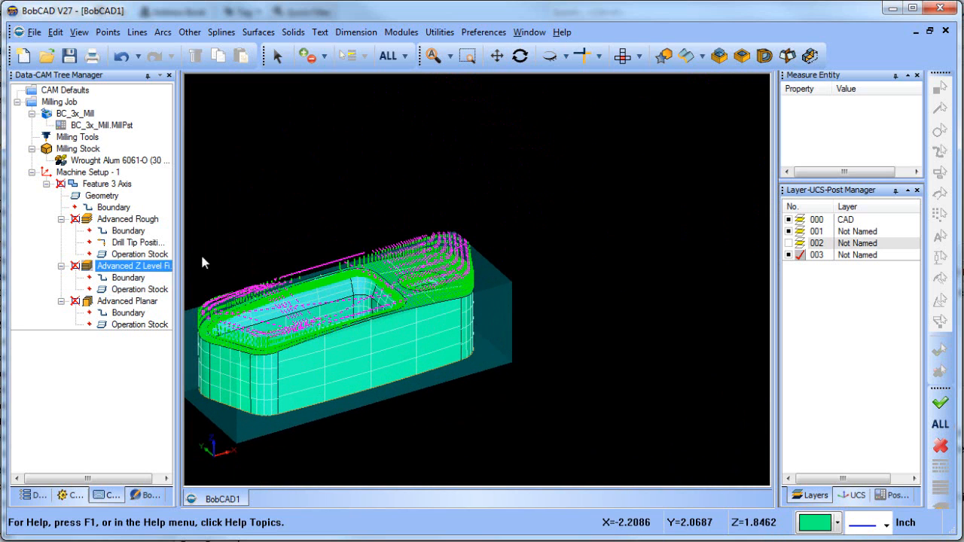
# Edit the 3-axis feature to set the cutting extents of Advanced Z Level Finish to Part Bottom
pyautogui.click(98, 184)
pyautogui.rightClick(85, 183)
pyautogui.click(113, 188)
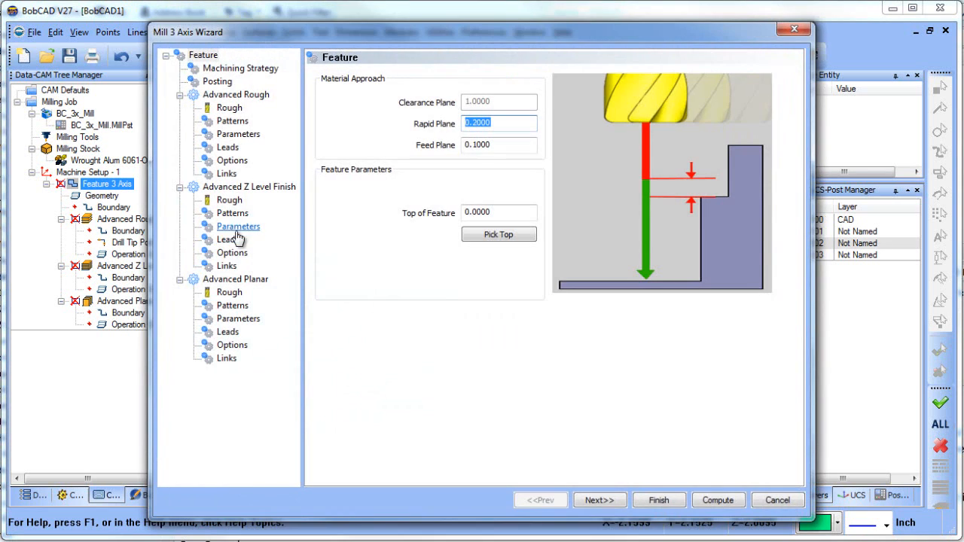
pyautogui.click(231, 253)
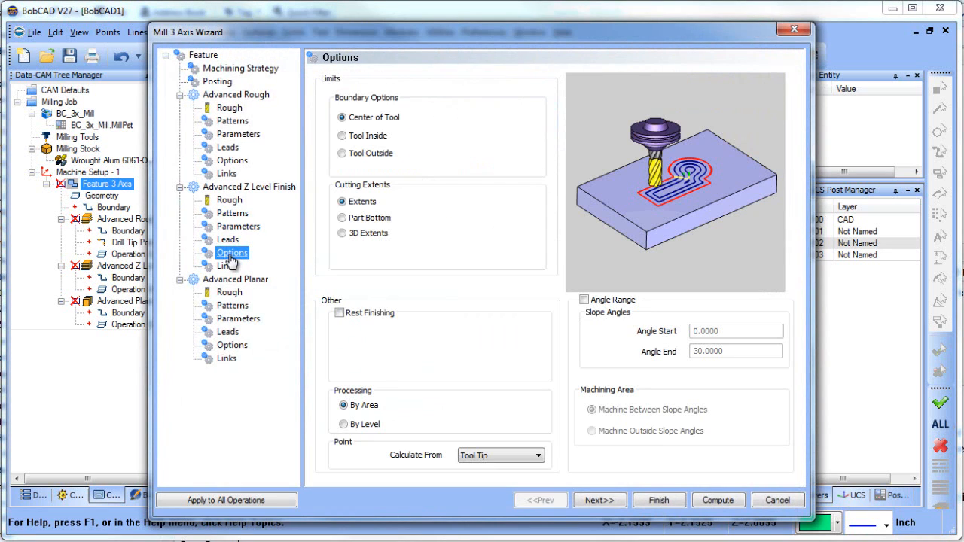
pyautogui.click(343, 218)
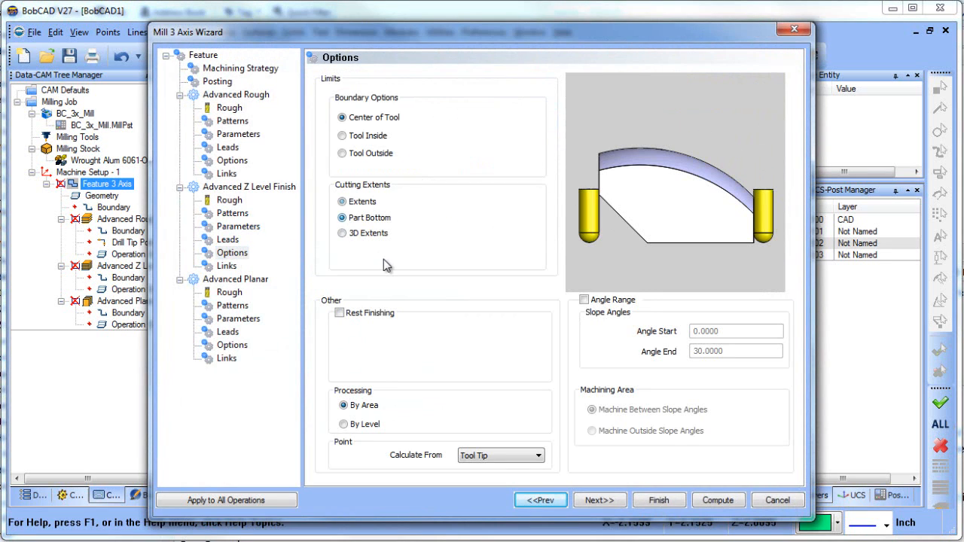
pyautogui.click(637, 500)
# Highlight the Advanced Planar toolpath and inspect its passes over the part's top face and pocket
pyautogui.click(116, 243)
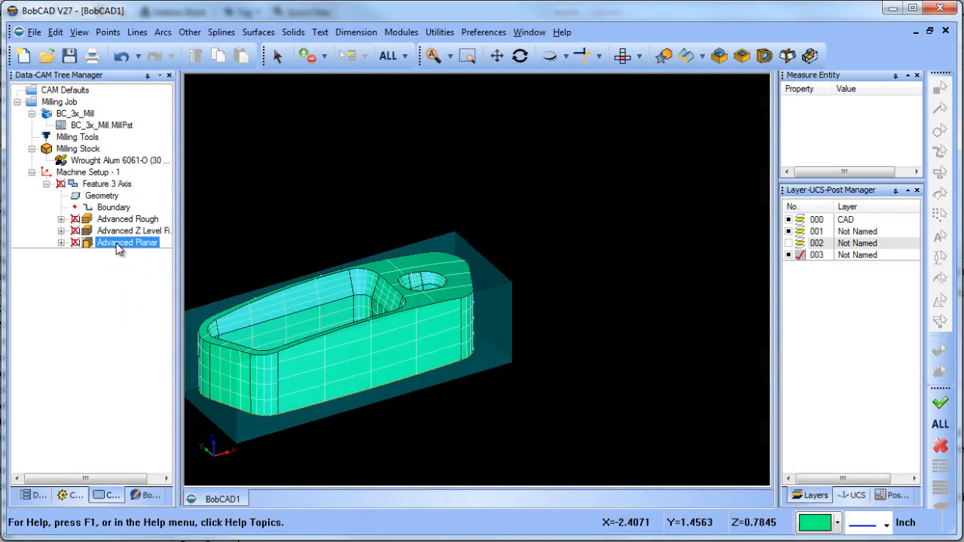
pyautogui.moveTo(477, 322); pyautogui.dragTo(434, 273, button='middle')
pyautogui.scroll(3, 433, 291)
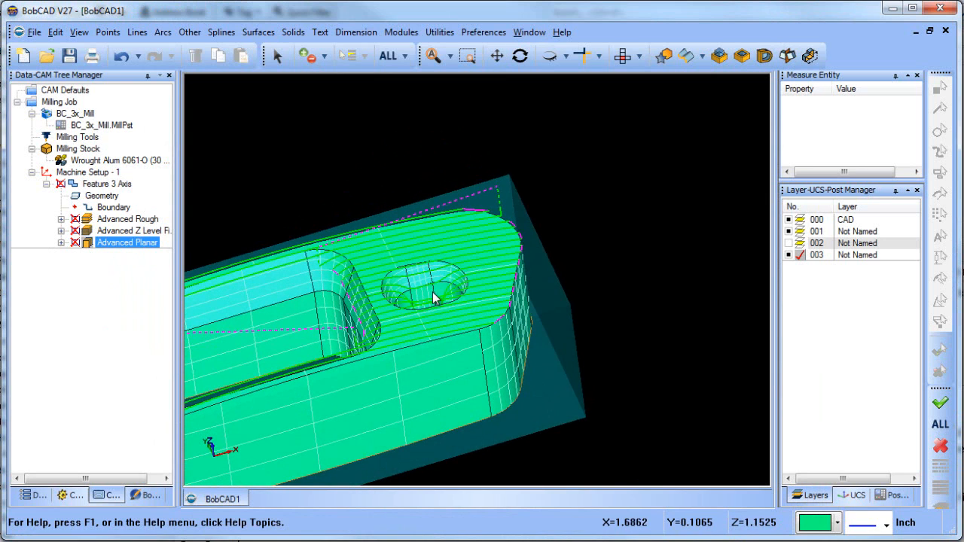
pyautogui.scroll(-3, 444, 308)
pyautogui.scroll(2, 451, 320)
pyautogui.scroll(-1, 523, 303)
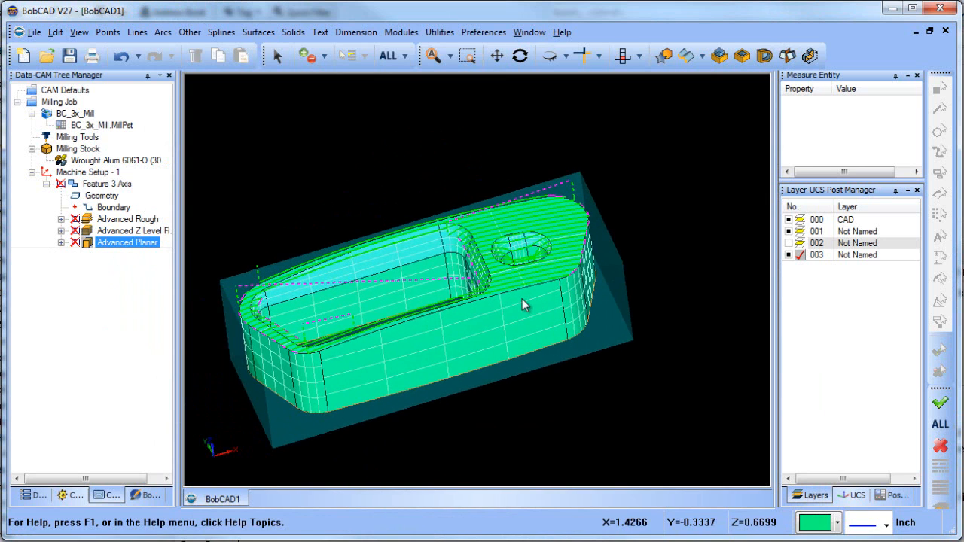
# Edit the 3-axis feature to set the cutting extents of Advanced Planar to 3D Extents
pyautogui.rightClick(111, 188)
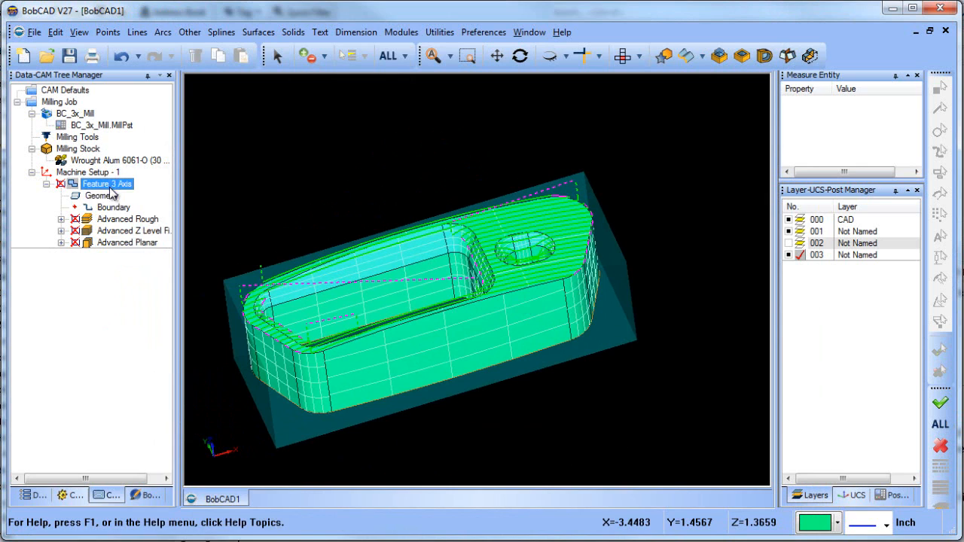
pyautogui.click(137, 195)
pyautogui.click(227, 358)
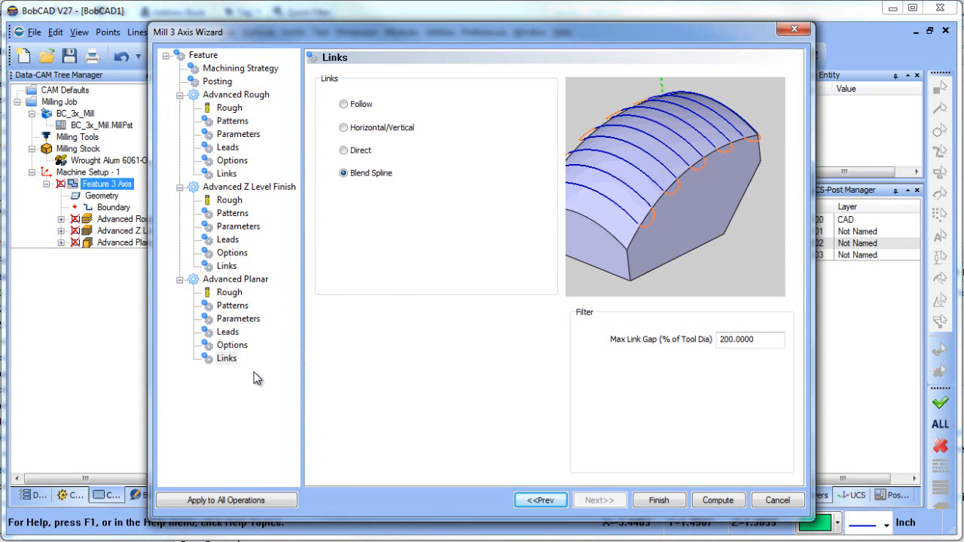
pyautogui.click(239, 319)
pyautogui.click(233, 345)
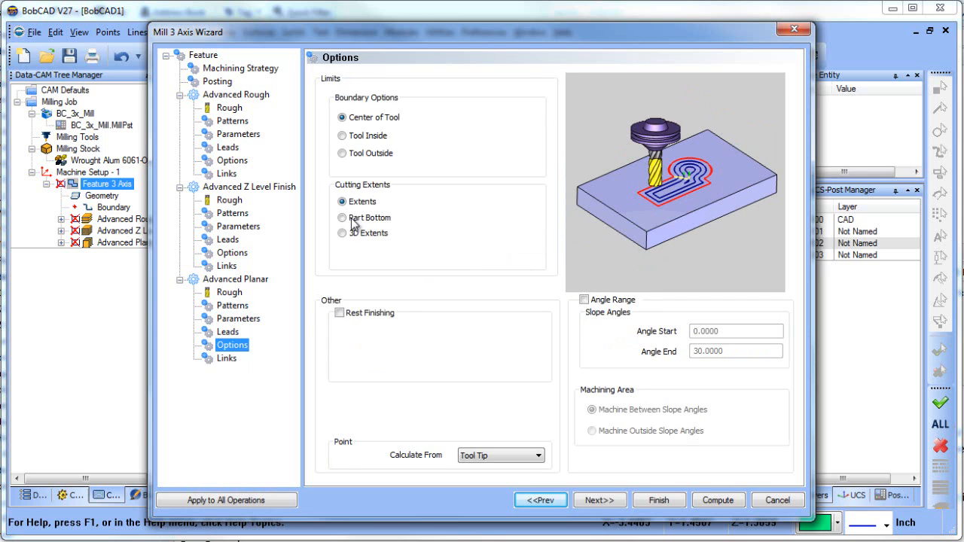
pyautogui.click(343, 234)
pyautogui.click(670, 501)
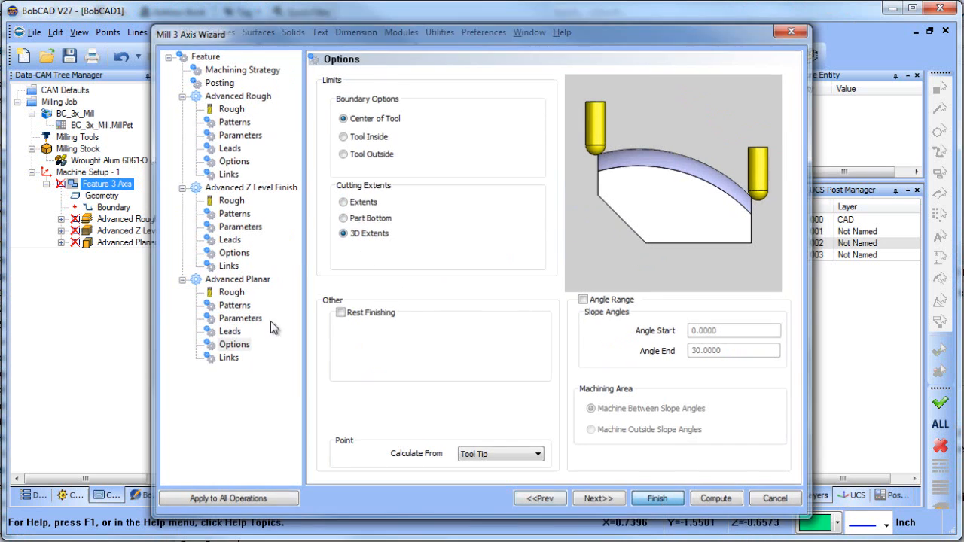
# Recompute the Advanced Z Level Finish toolpath and inspect it down to the part's bottom
pyautogui.click(120, 243)
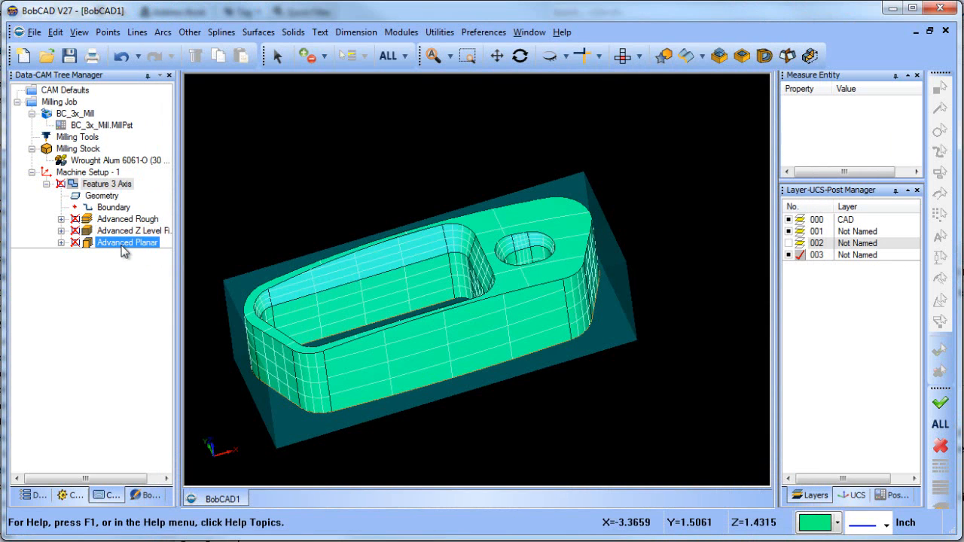
pyautogui.click(120, 230)
pyautogui.rightClick(121, 230)
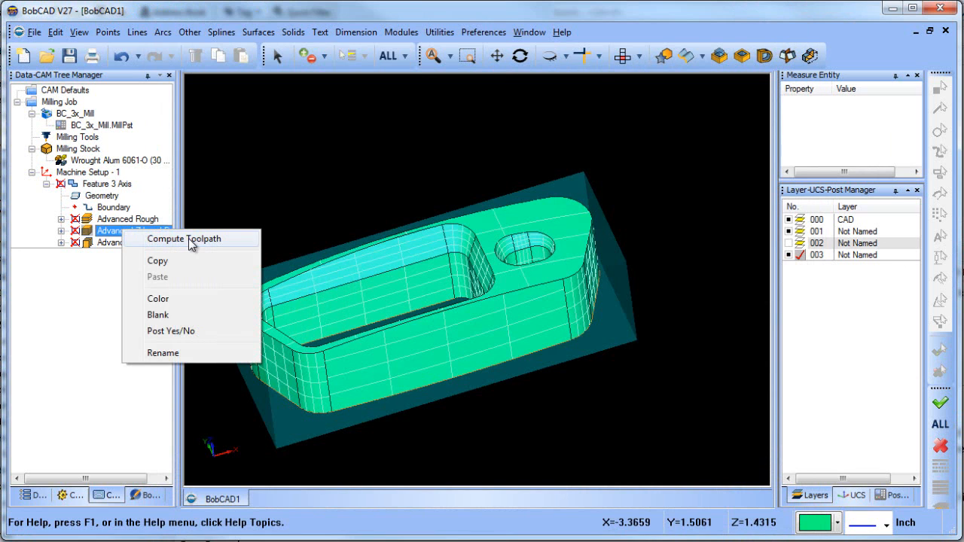
pyautogui.click(188, 238)
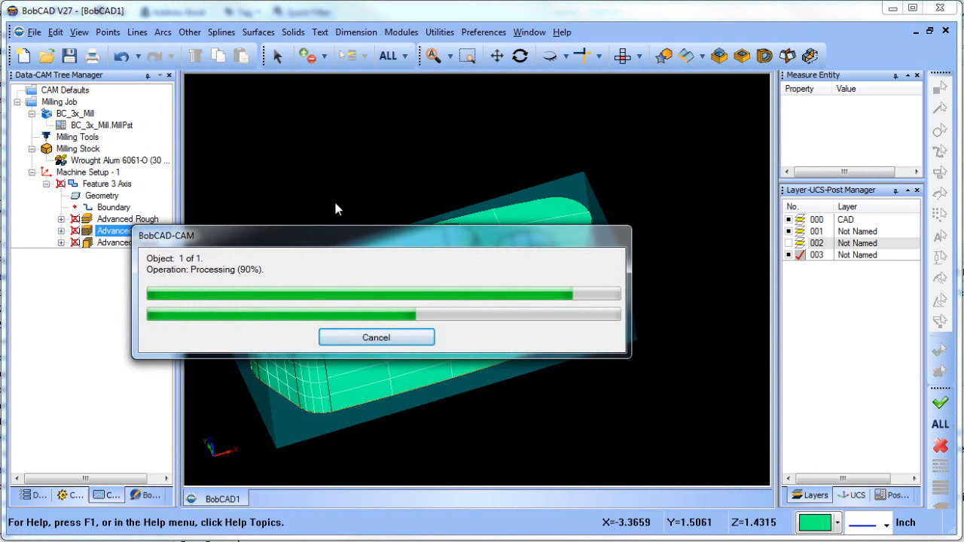
pyautogui.moveTo(516, 301); pyautogui.dragTo(531, 265, button='middle')
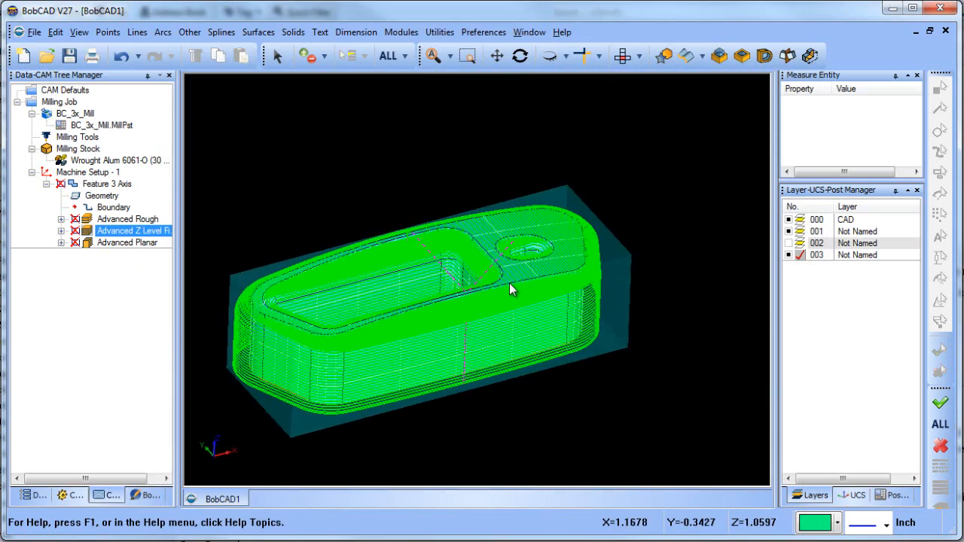
pyautogui.scroll(3, 510, 287)
pyautogui.scroll(-3, 510, 287)
pyautogui.moveTo(518, 312); pyautogui.dragTo(505, 310, button='middle')
# Recompute the Advanced Planar toolpath and inspect it at the edges of the part's top face
pyautogui.click(121, 242)
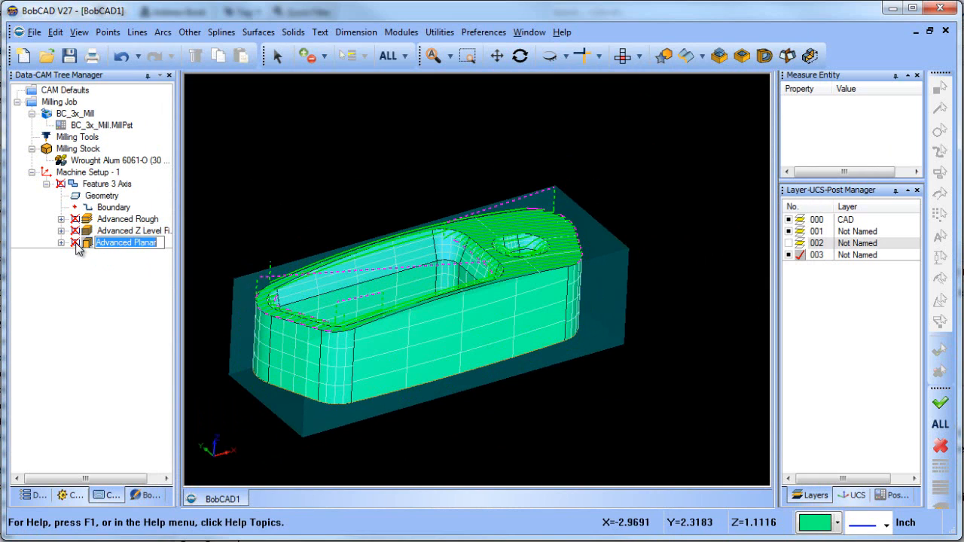
pyautogui.rightClick(84, 243)
pyautogui.click(136, 252)
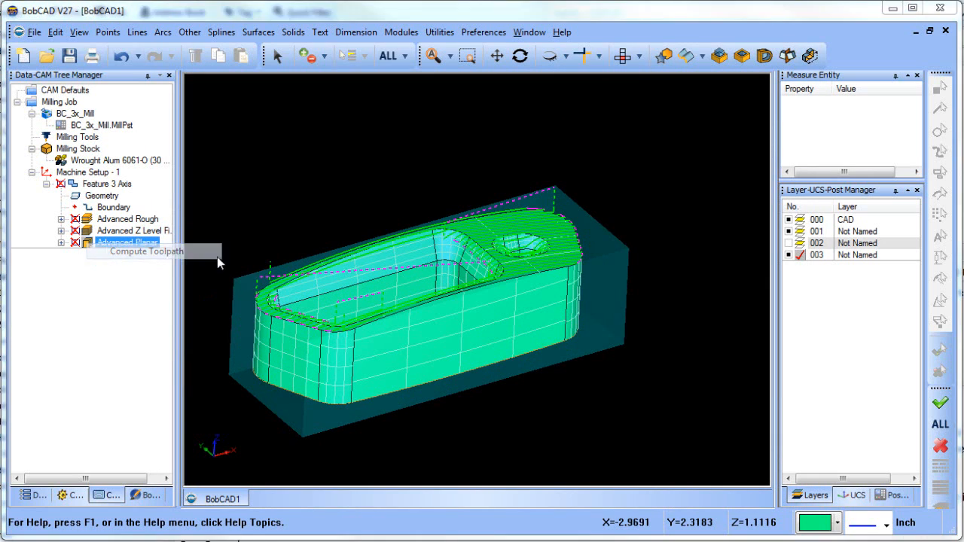
pyautogui.moveTo(555, 304); pyautogui.dragTo(519, 290, button='middle')
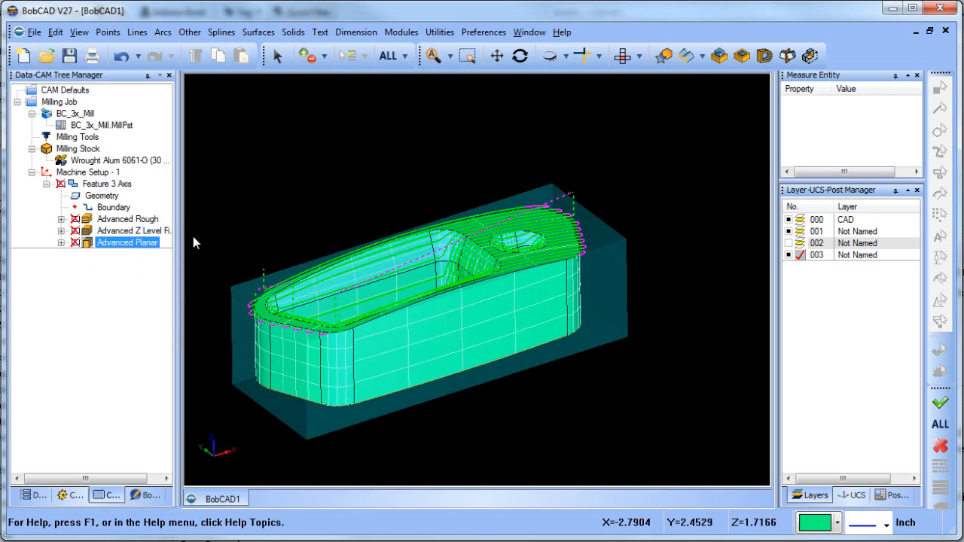
# Edit the 3-axis feature to enable the angle range for Advanced Z Level Finish and machine Advanced Planar between slope angles 0 and 30
pyautogui.click(132, 233)
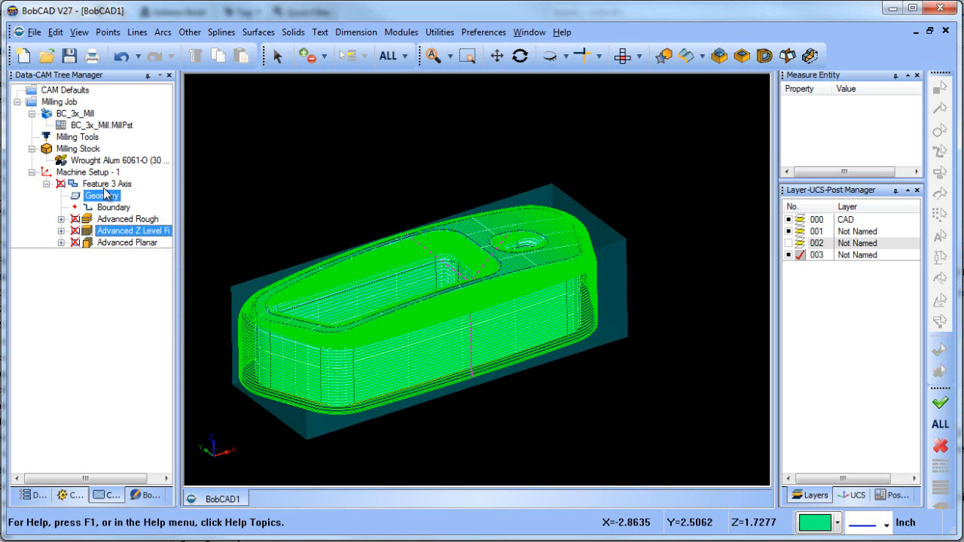
pyautogui.click(105, 185)
pyautogui.rightClick(104, 186)
pyautogui.click(128, 196)
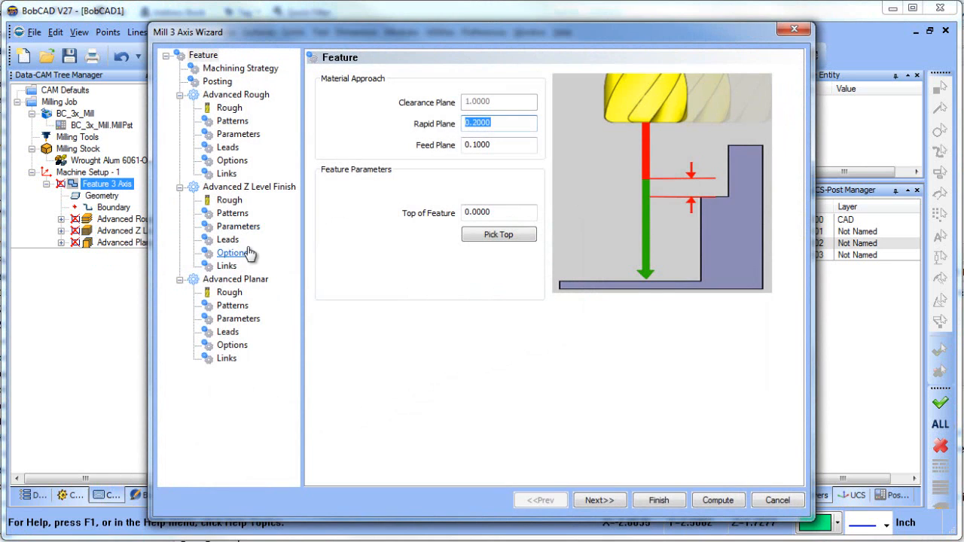
pyautogui.click(232, 253)
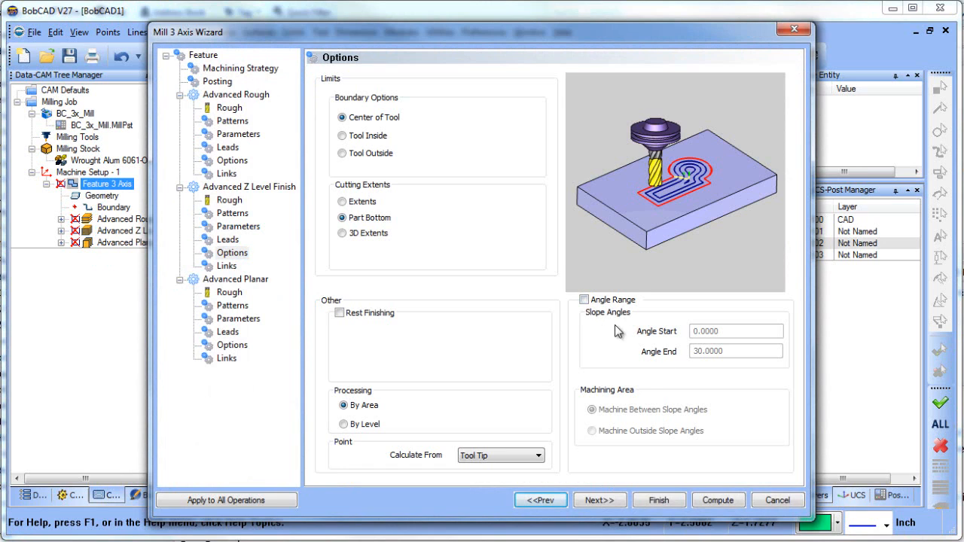
pyautogui.click(584, 300)
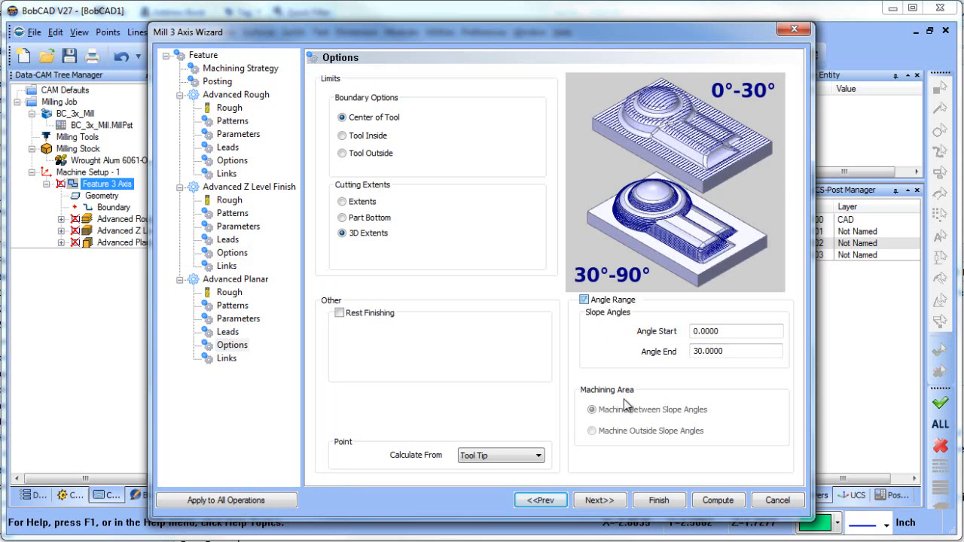
pyautogui.click(655, 410)
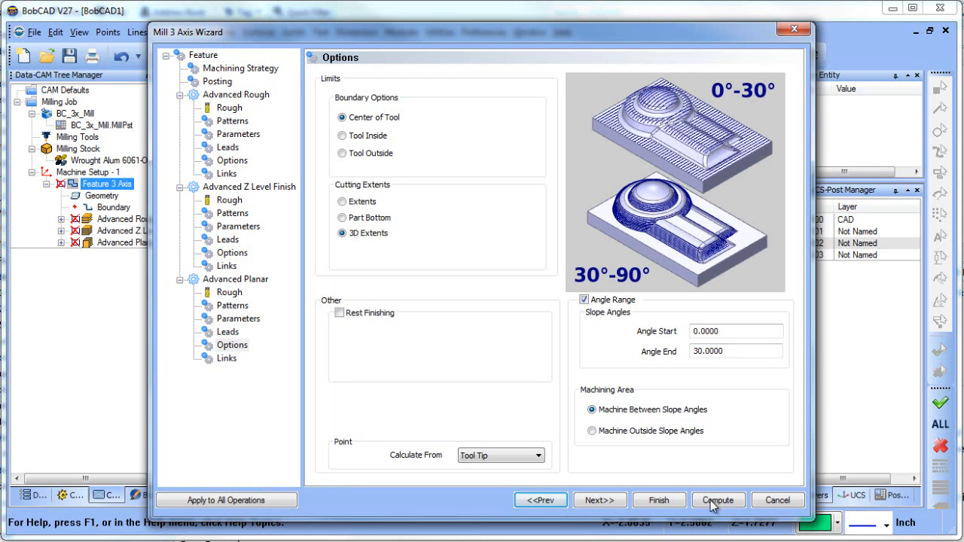
pyautogui.click(683, 505)
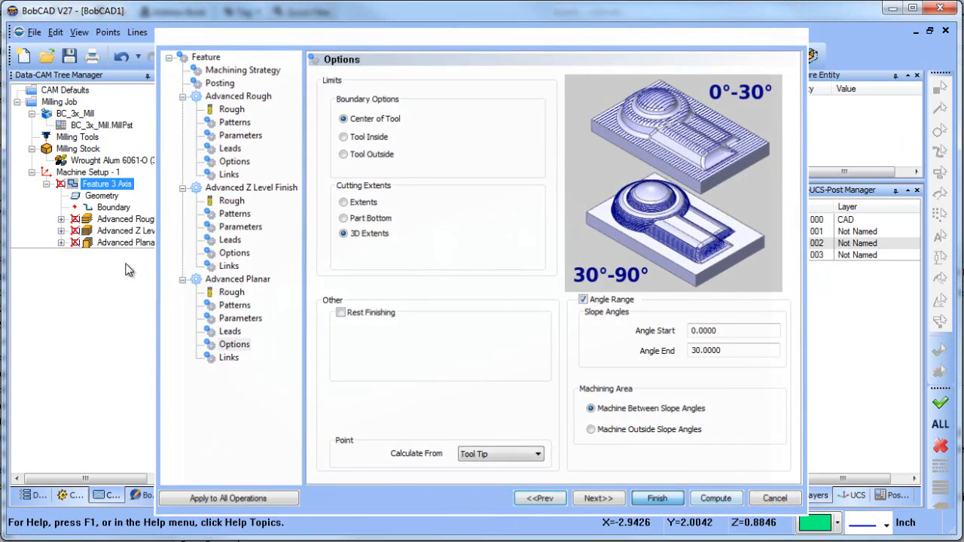
# Recompute the Advanced Z Level Finish toolpath with its angle range and check it on the walls and flat areas
pyautogui.click(128, 231)
pyautogui.rightClick(151, 232)
pyautogui.click(200, 241)
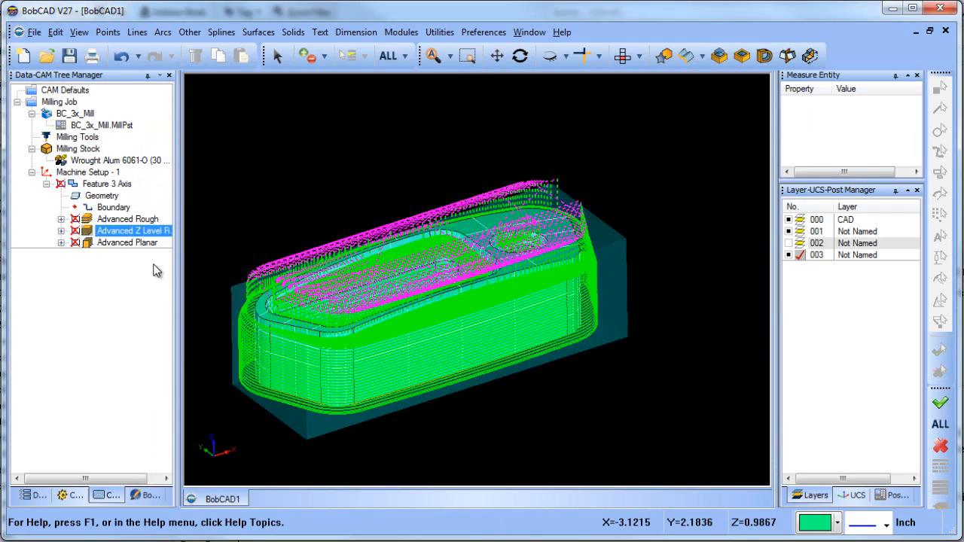
pyautogui.moveTo(472, 256); pyautogui.dragTo(479, 233, button='middle')
pyautogui.moveTo(496, 320)
pyautogui.mouseDown(button='middle')
pyautogui.moveTo(493, 344)
pyautogui.moveTo(501, 333)
pyautogui.mouseUp(button='middle')
# Recompute the Advanced Planar toolpath with its slope angle limits and inspect it on the model
pyautogui.click(120, 243)
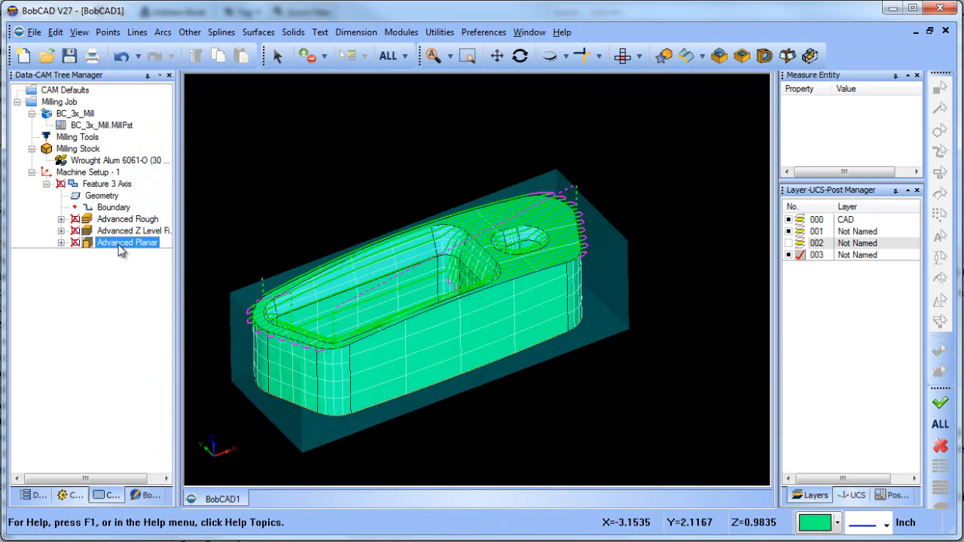
pyautogui.rightClick(119, 248)
pyautogui.click(147, 254)
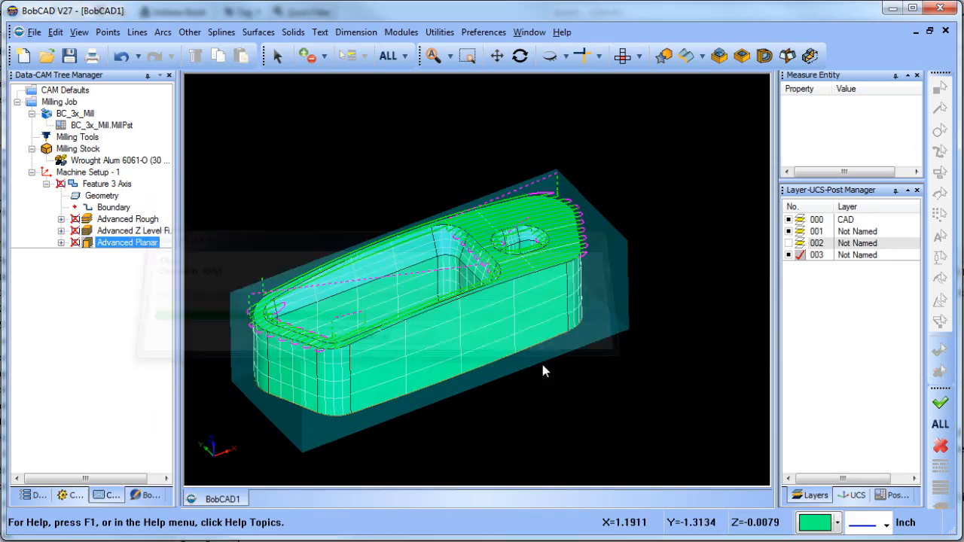
pyautogui.moveTo(555, 329)
pyautogui.mouseDown(button='middle')
pyautogui.moveTo(562, 366)
pyautogui.moveTo(536, 374)
pyautogui.moveTo(528, 392)
pyautogui.moveTo(528, 369)
pyautogui.moveTo(544, 345)
pyautogui.moveTo(568, 385)
pyautogui.moveTo(567, 326)
pyautogui.mouseUp(button='middle')
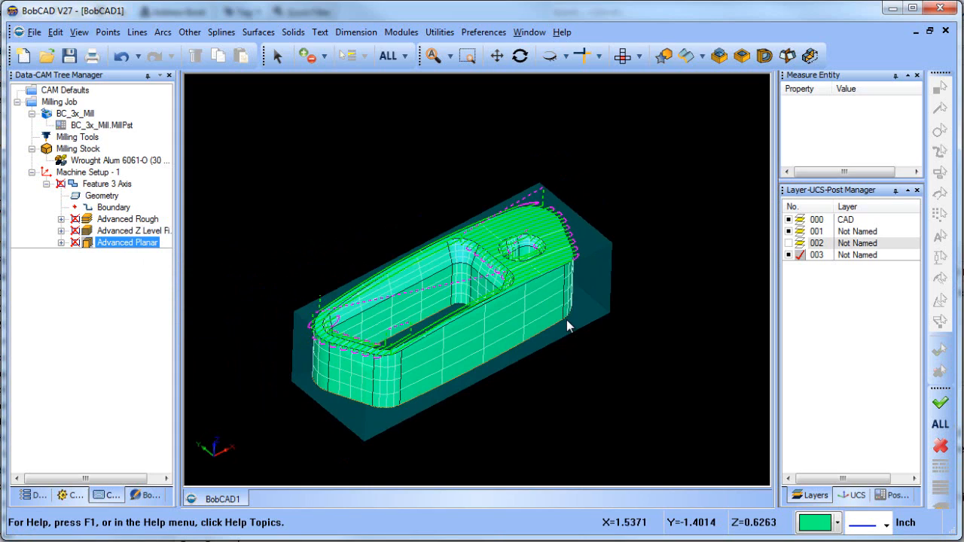
# Simulate the machining at a slightly higher speed to check the Advanced Rough cuts, pause it and exit the simulation
pyautogui.click(396, 35)
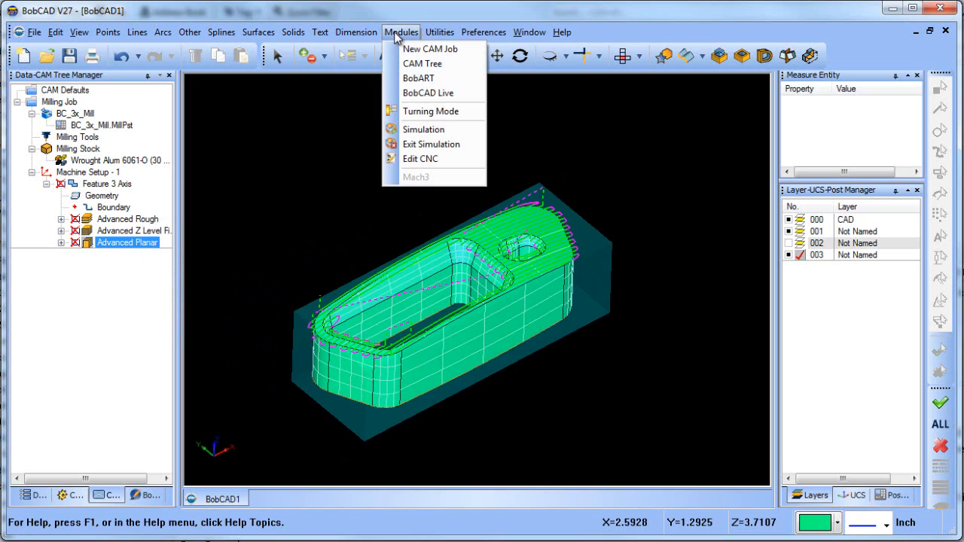
pyautogui.click(433, 136)
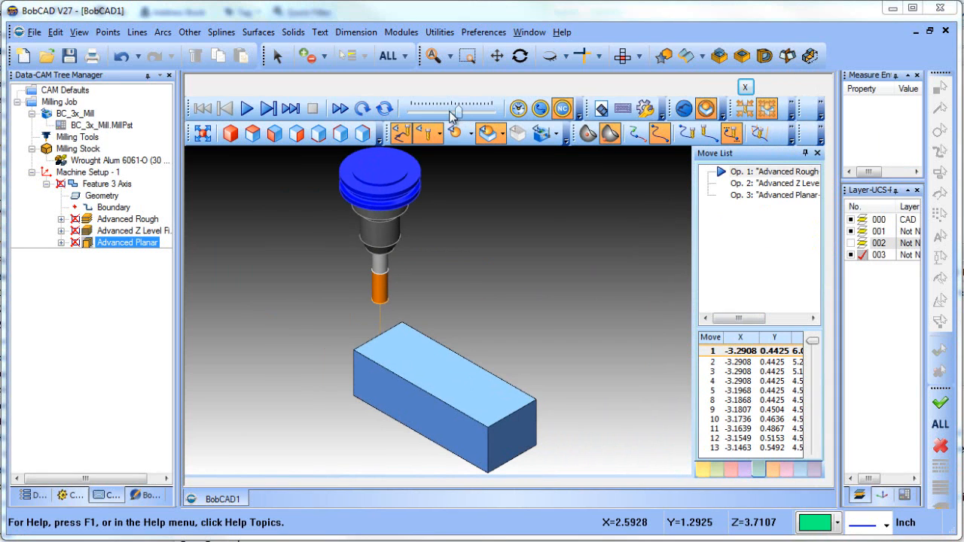
pyautogui.click(247, 109)
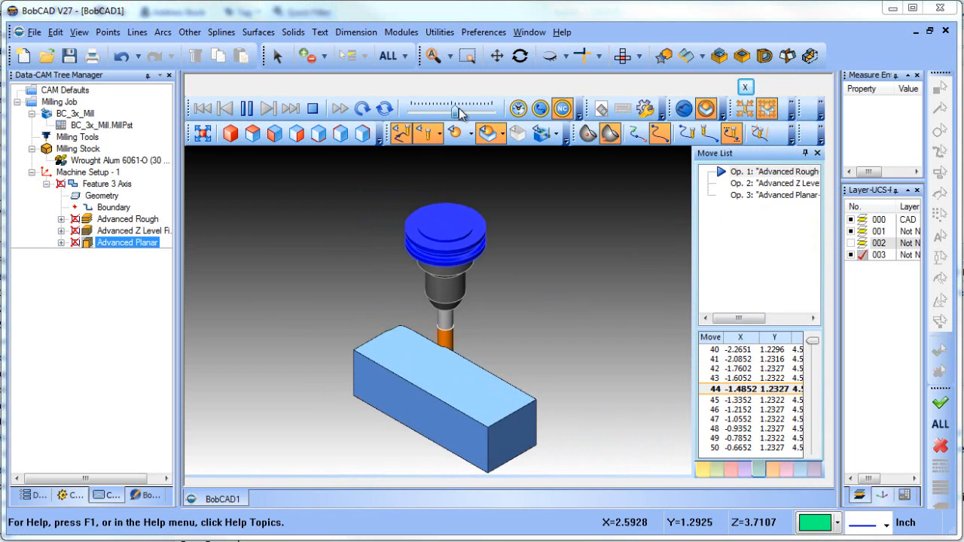
pyautogui.moveTo(457, 111); pyautogui.dragTo(464, 111)
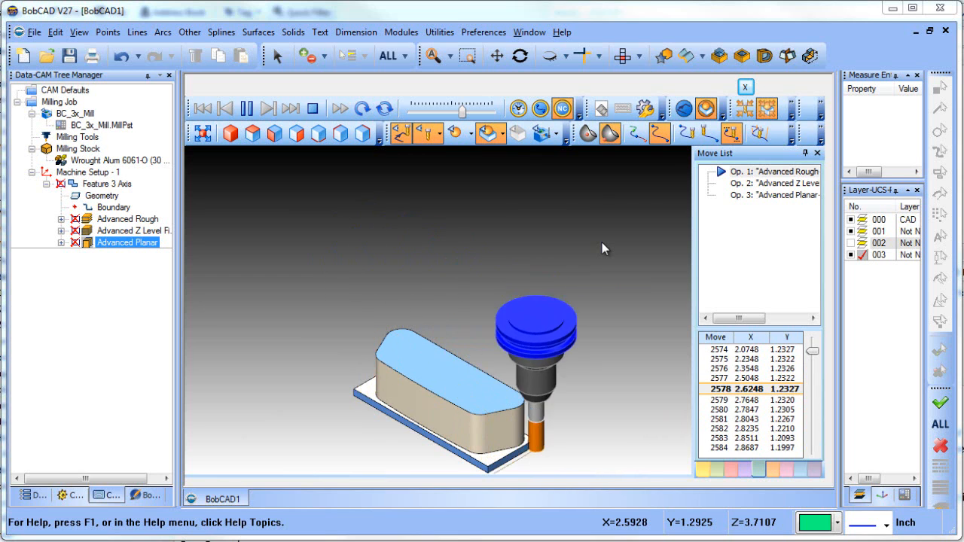
pyautogui.click(256, 110)
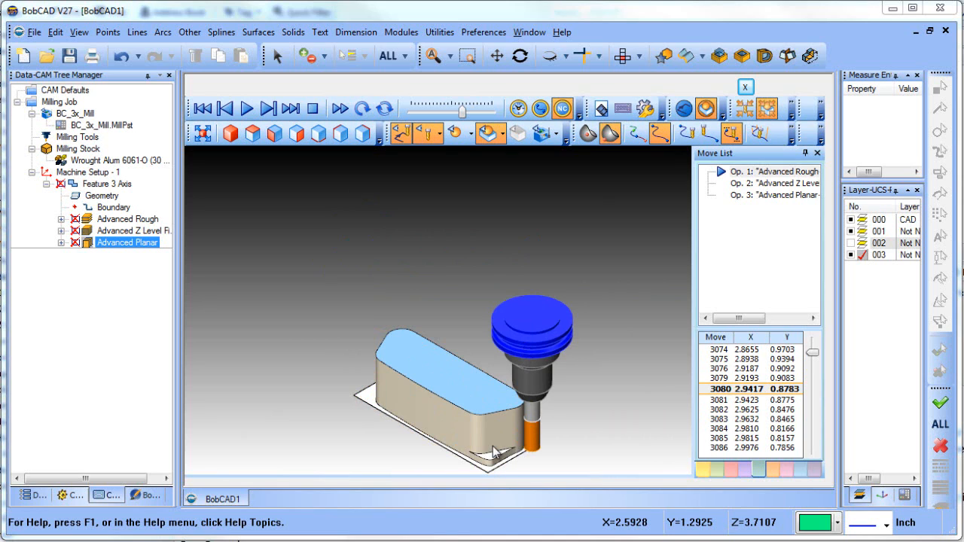
pyautogui.click(745, 86)
# Edit the 3-axis feature's Advanced Rough parameters, using a depth of cut of 0.5000 and 3 intermediate steps
pyautogui.click(102, 196)
pyautogui.rightClick(119, 185)
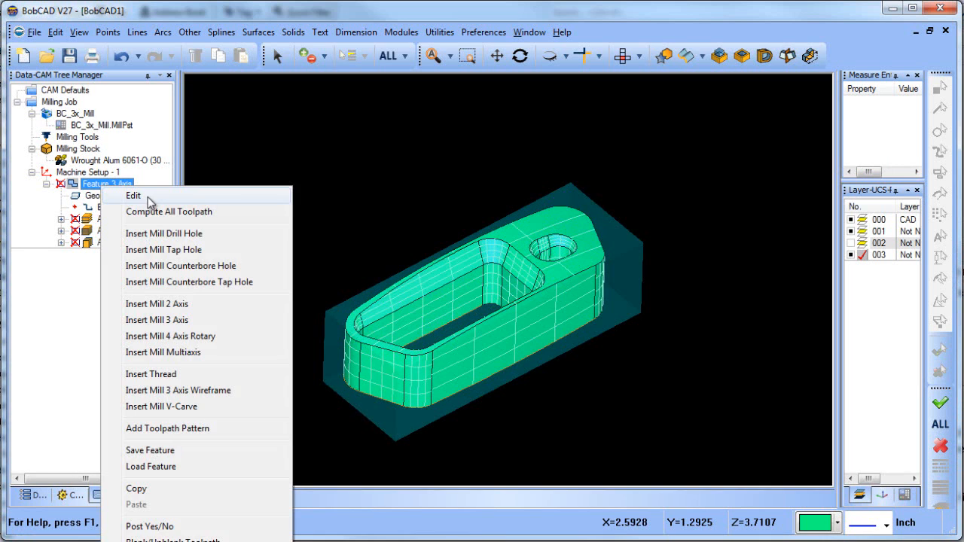
pyautogui.click(150, 195)
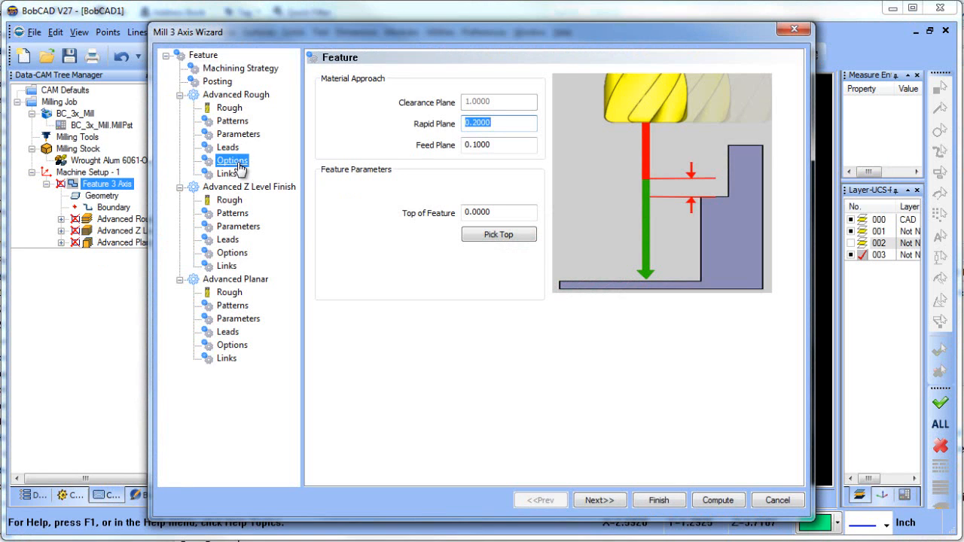
pyautogui.click(238, 135)
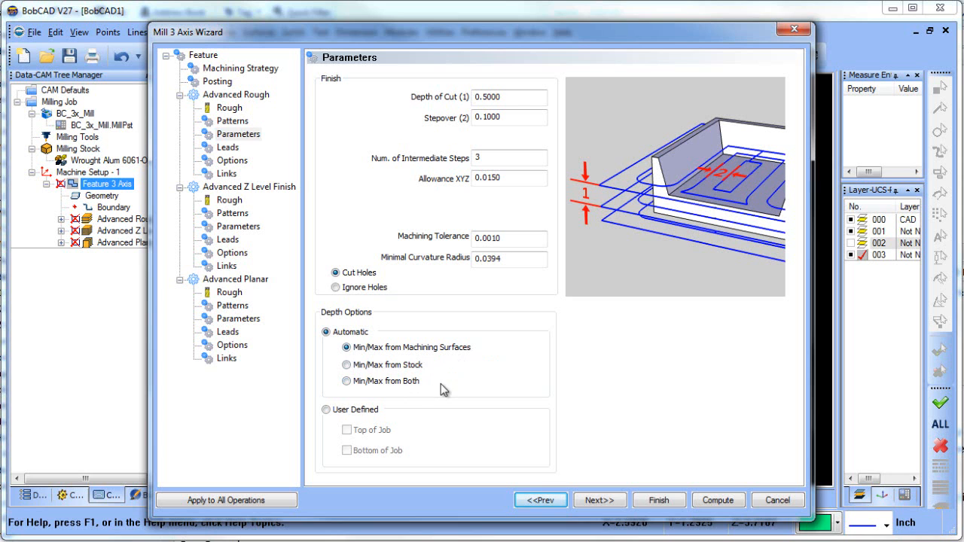
pyautogui.click(669, 503)
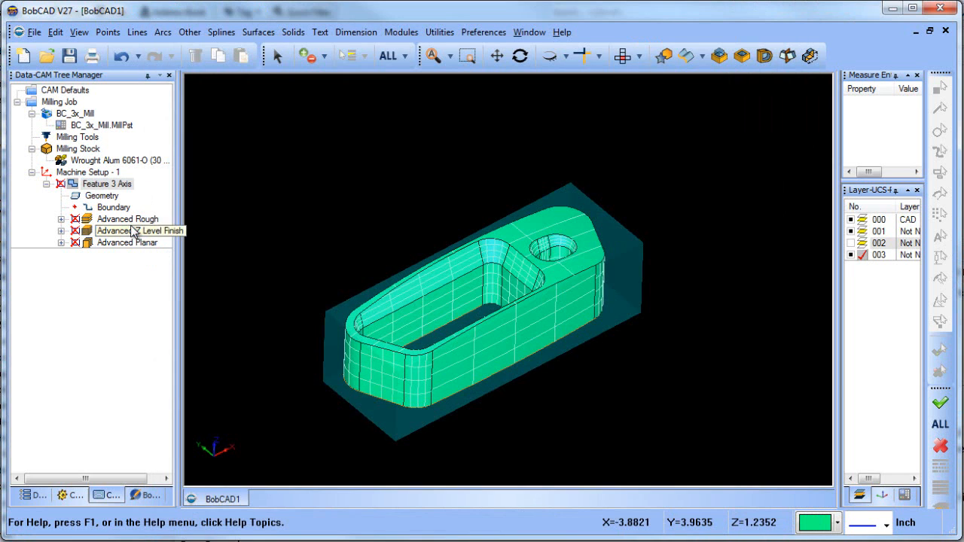
# Recompute the Advanced Rough toolpath and check its depth levels on the part from the front and in a 3D view
pyautogui.rightClick(132, 220)
pyautogui.click(181, 234)
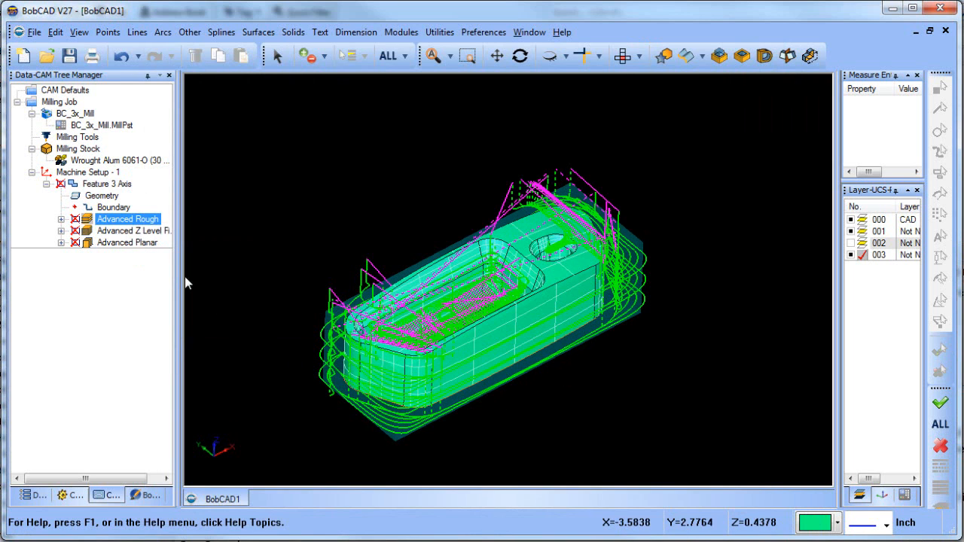
pyautogui.click(618, 58)
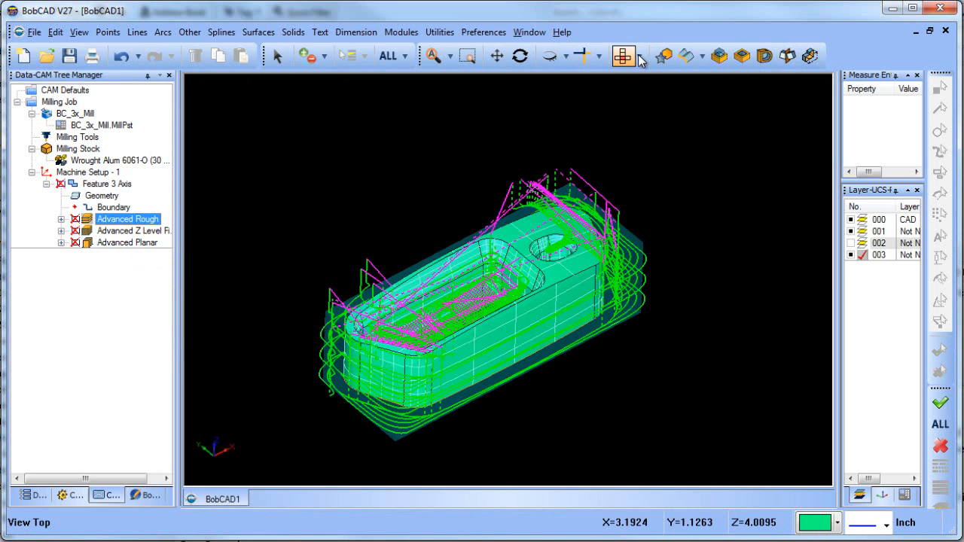
pyautogui.click(639, 56)
pyautogui.click(644, 91)
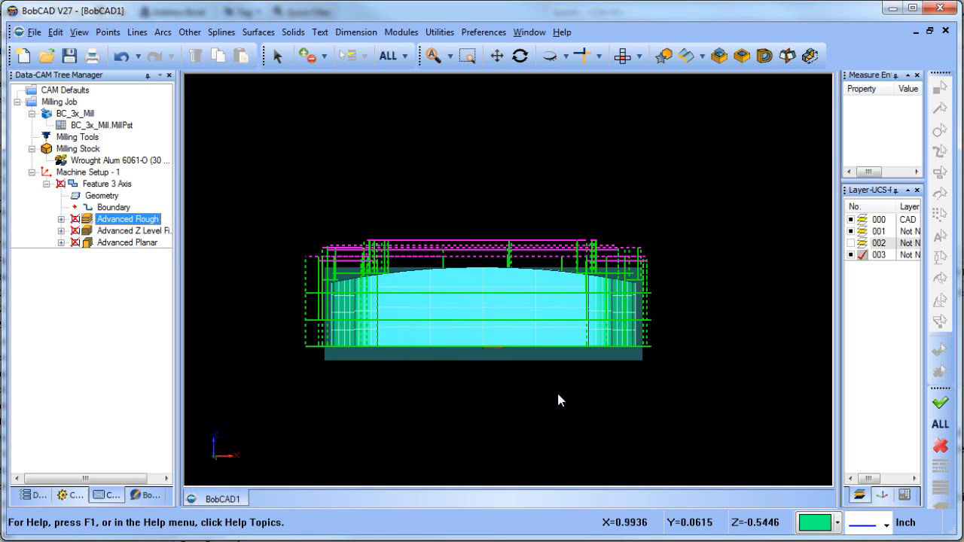
pyautogui.moveTo(559, 400); pyautogui.dragTo(625, 419, button='middle')
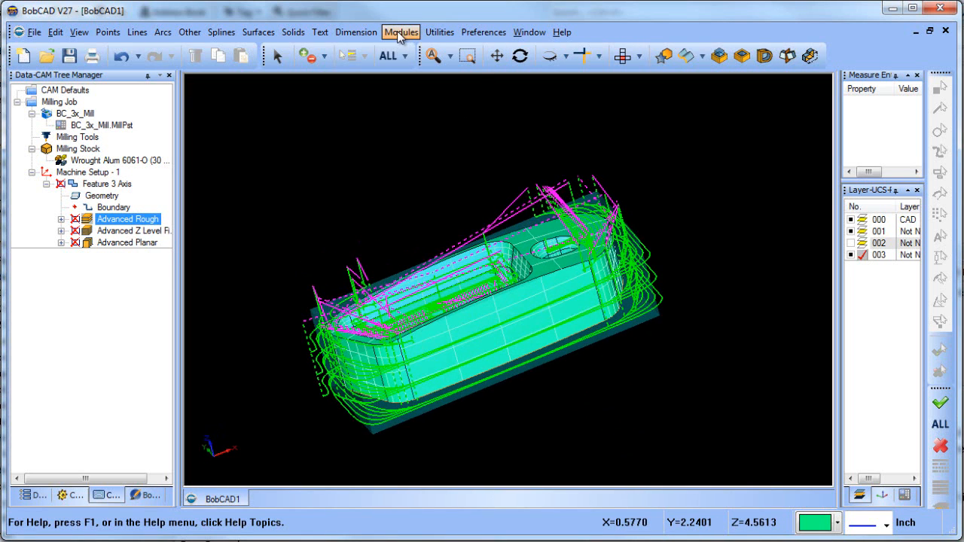
# Simulate the machining from the roughing through the finishing operations, watching the cuts around the part and pocket and raising the playback speed
pyautogui.click(400, 33)
pyautogui.click(444, 128)
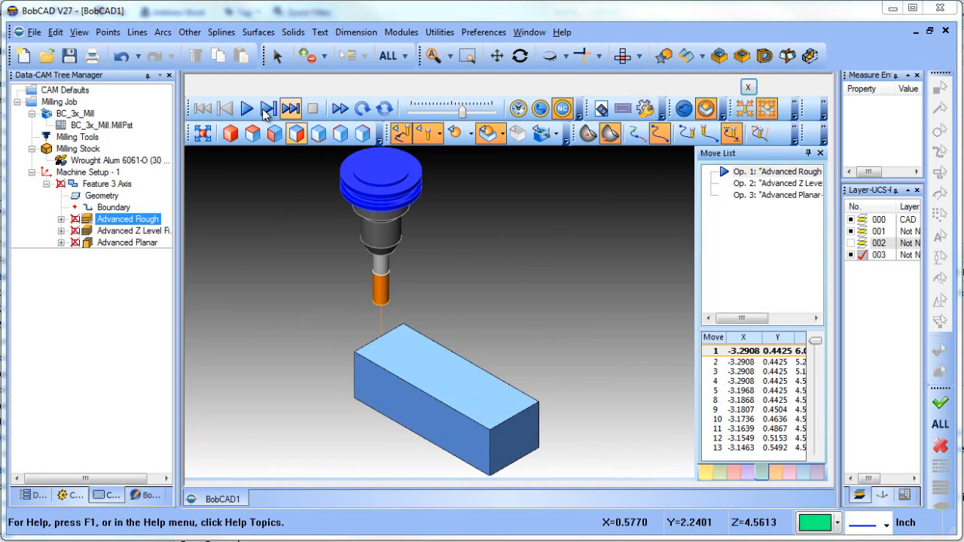
pyautogui.click(247, 109)
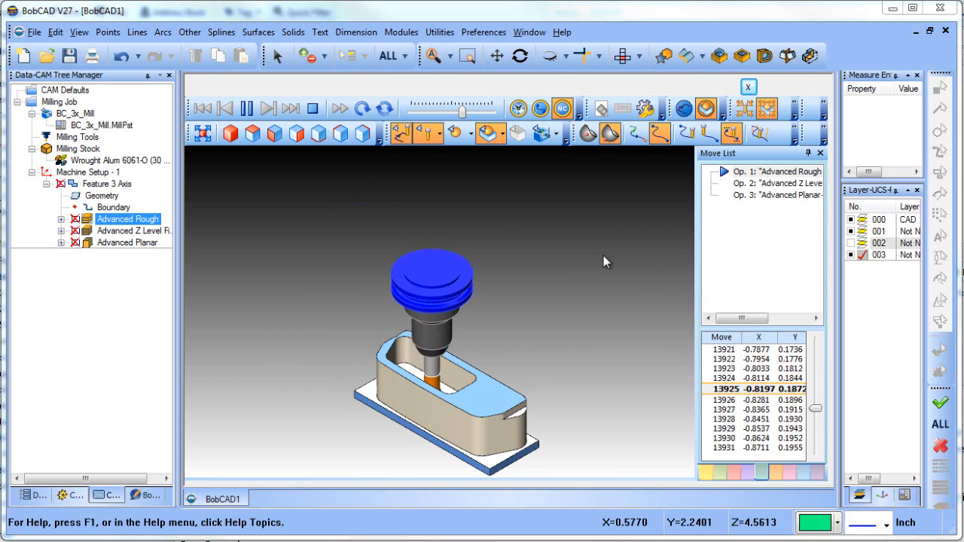
pyautogui.moveTo(603, 256); pyautogui.dragTo(281, 363, button='middle')
pyautogui.moveTo(411, 415); pyautogui.dragTo(404, 391, button='middle')
pyautogui.scroll(5, 348, 394)
pyautogui.scroll(-5, 362, 392)
pyautogui.scroll(1, 409, 405)
pyautogui.scroll(2, 404, 397)
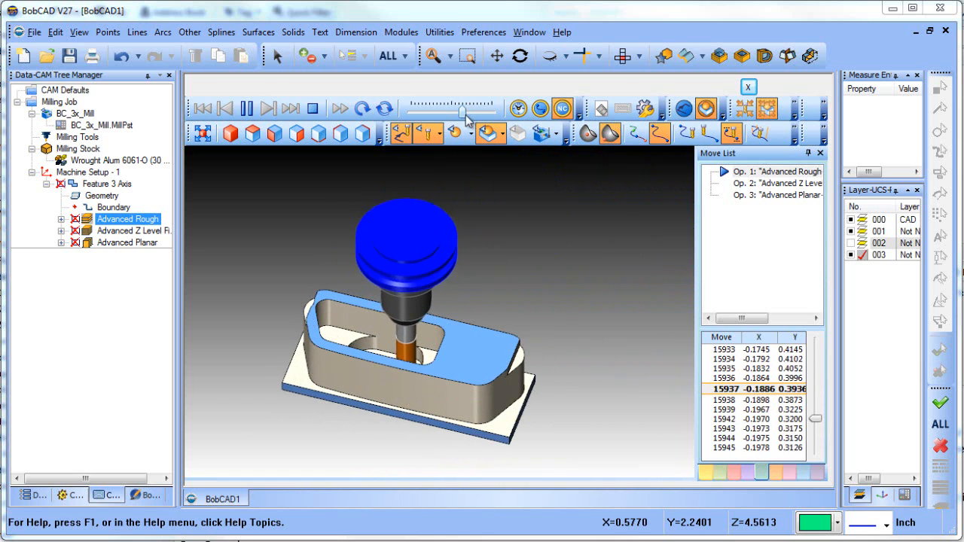
pyautogui.moveTo(462, 112); pyautogui.dragTo(474, 113)
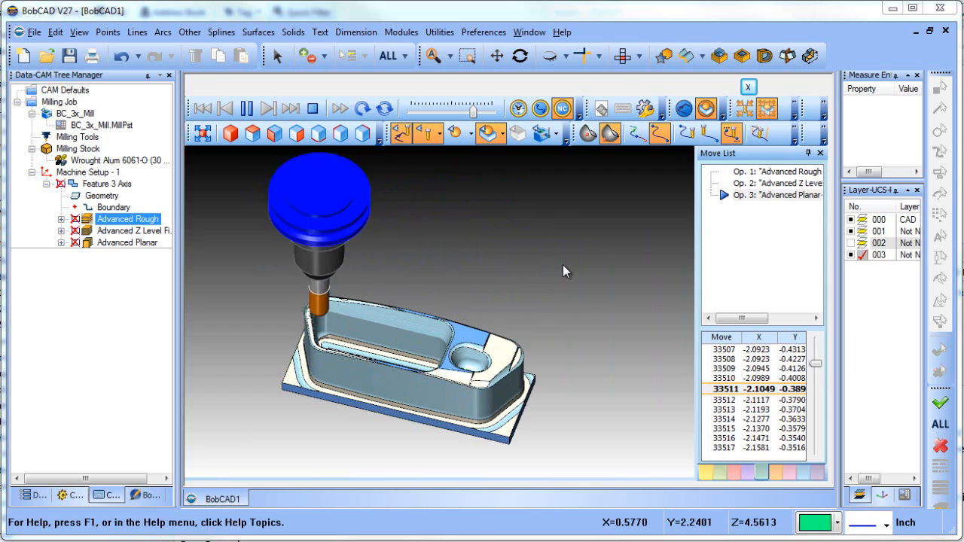
# Inspect the simulated part's slot, round pocket, top face, outer walls and base for surface finish and leftover material
pyautogui.scroll(2, 466, 335)
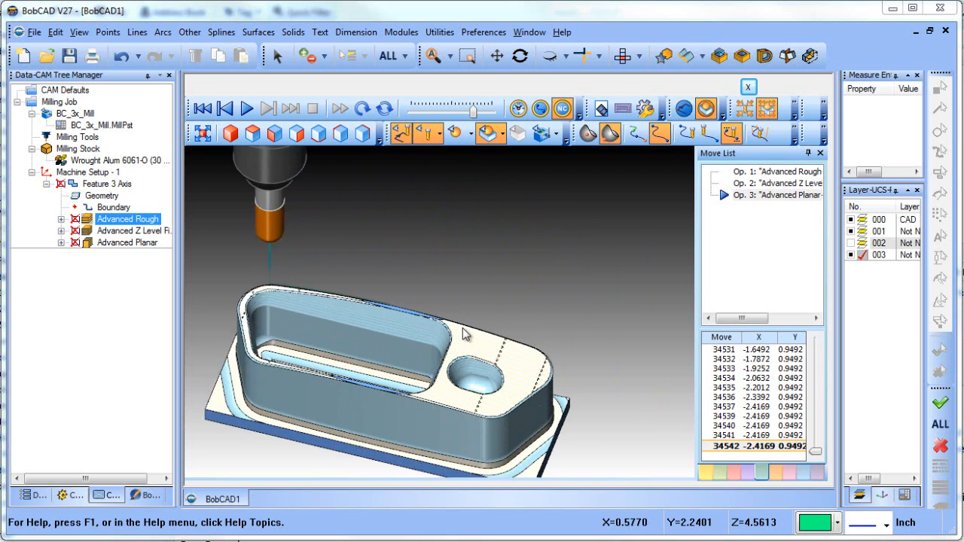
pyautogui.scroll(3, 466, 335)
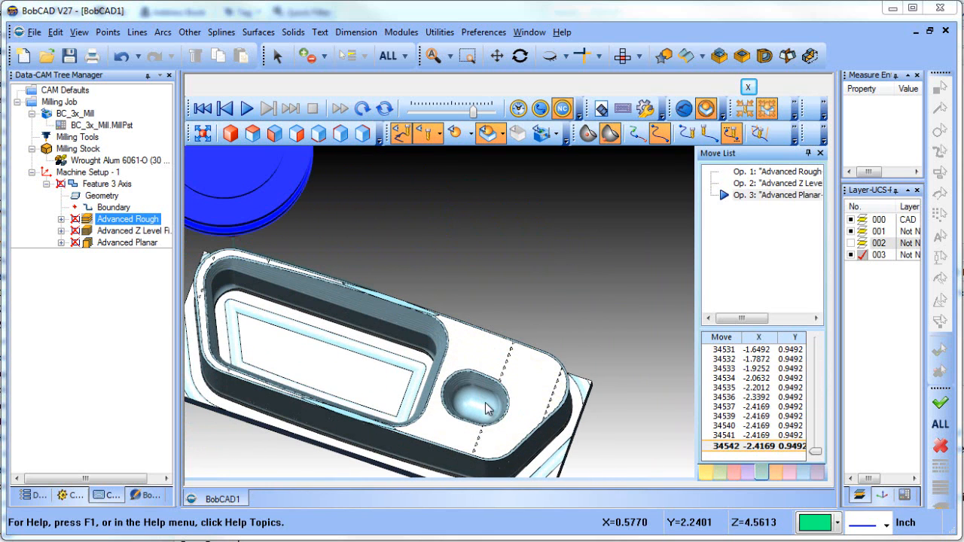
pyautogui.scroll(-3, 365, 407)
pyautogui.moveTo(360, 411); pyautogui.dragTo(253, 320, button='middle')
pyautogui.scroll(5, 308, 366)
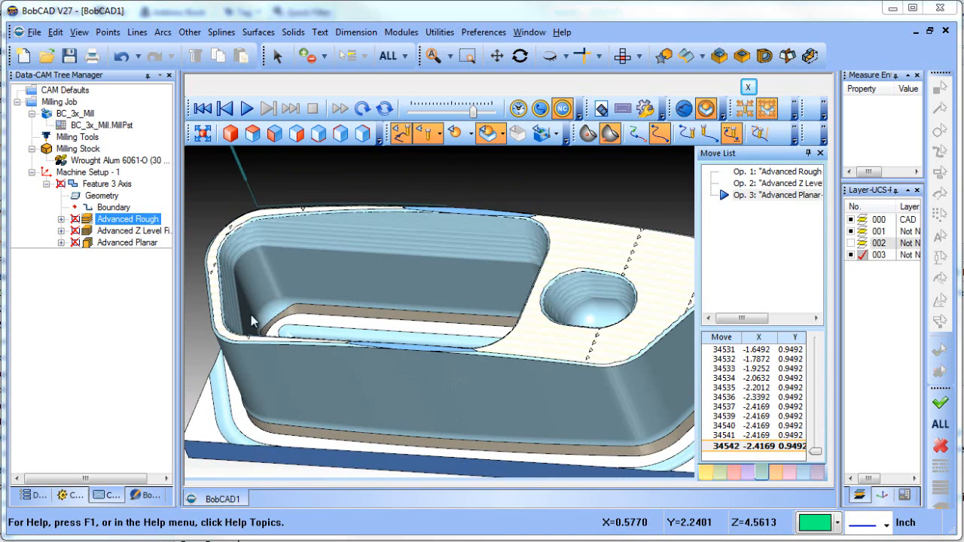
pyautogui.scroll(-3, 289, 320)
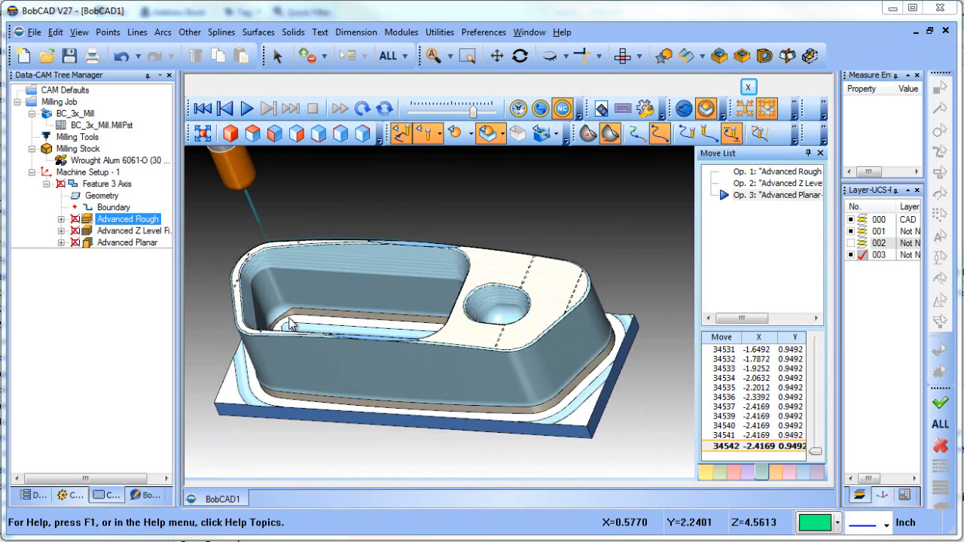
pyautogui.moveTo(351, 344); pyautogui.dragTo(372, 327, button='middle')
pyautogui.scroll(5, 372, 335)
pyautogui.moveTo(446, 362); pyautogui.dragTo(406, 367, button='middle')
pyautogui.scroll(-5, 407, 367)
pyautogui.moveTo(479, 370); pyautogui.dragTo(478, 385, button='middle')
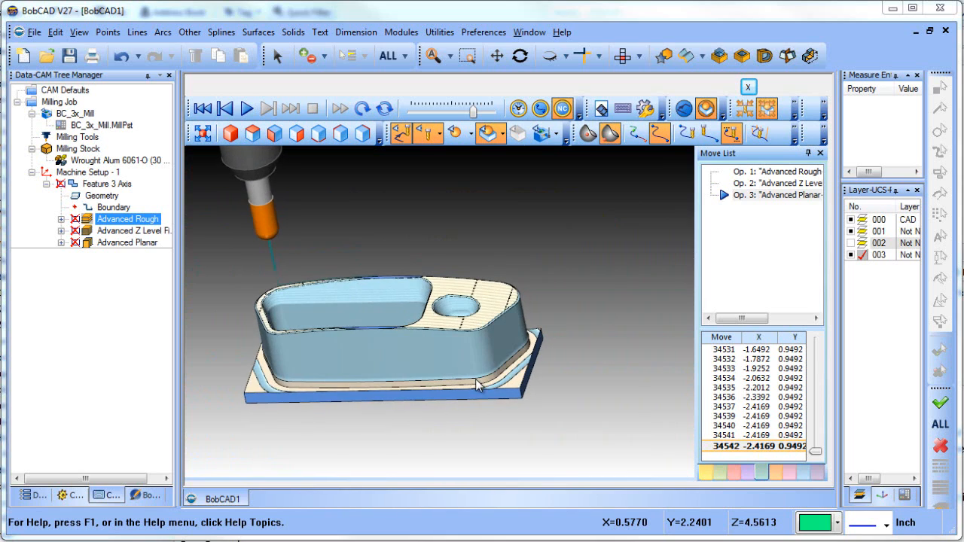